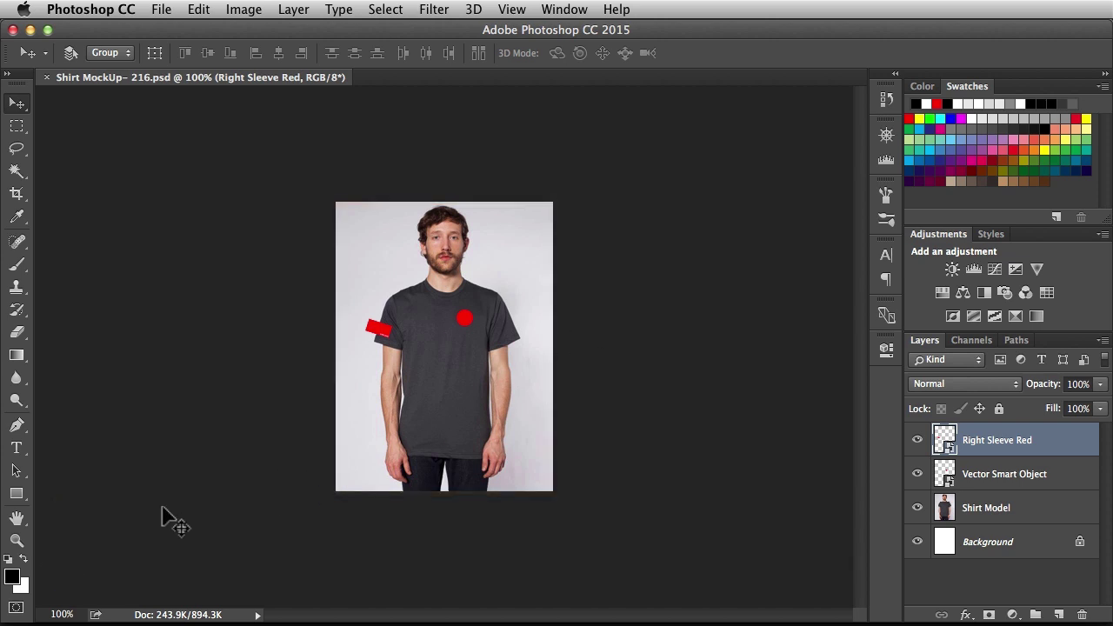
- Check the shirt mockup's size and resolution in Image Size, and briefly hide the Right Sleeve Red layer to identify its artwork
key("super+0")
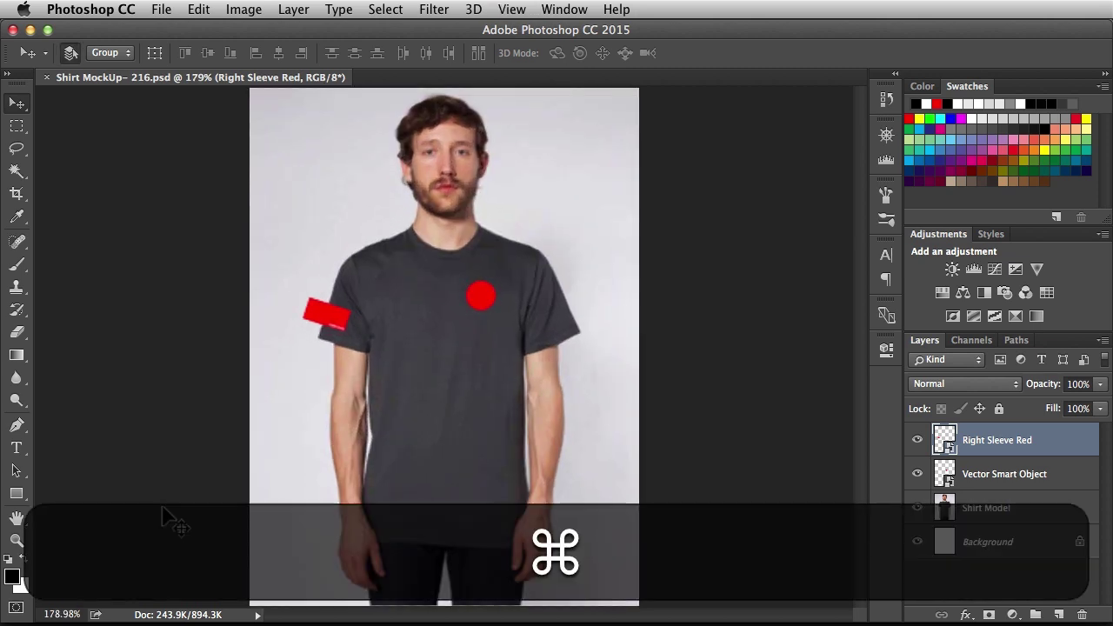
key("super+1")
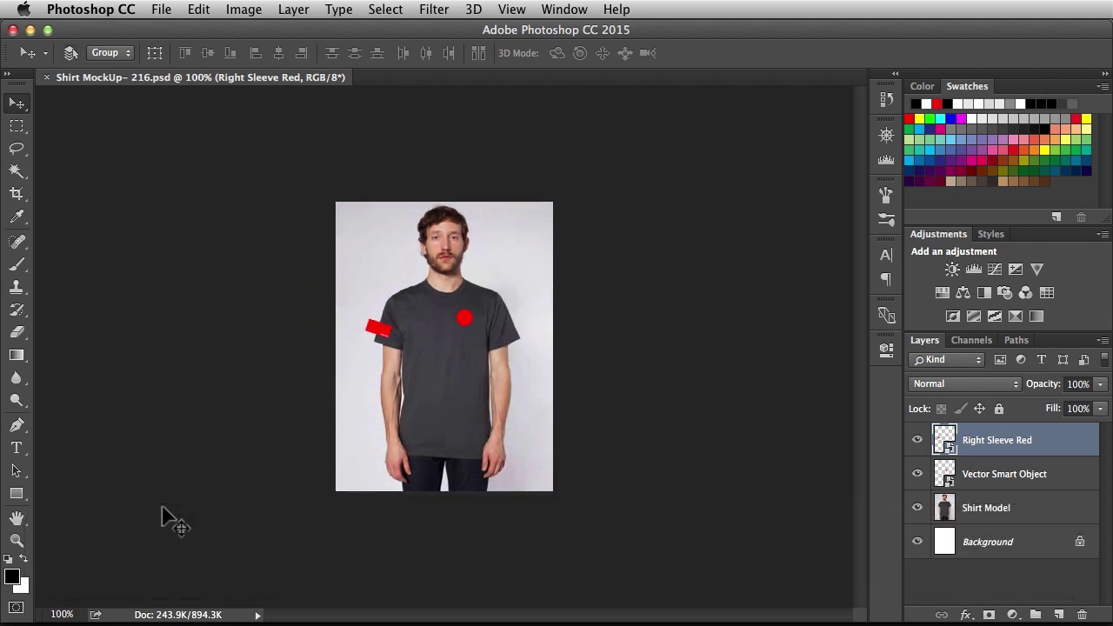
key("alt+super+i")
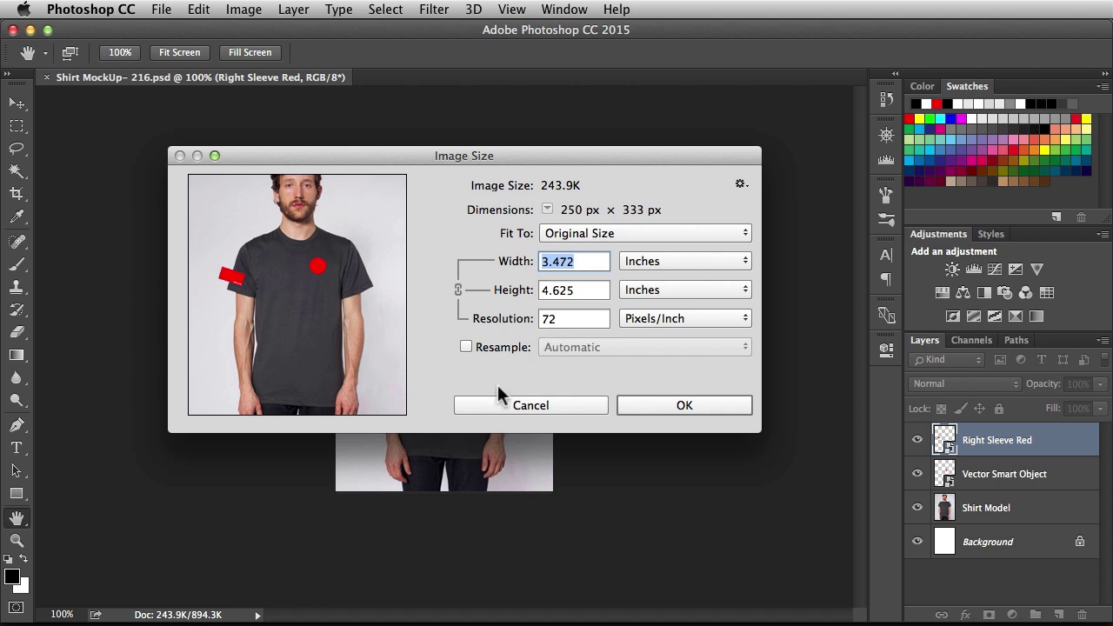
left_click(499, 406)
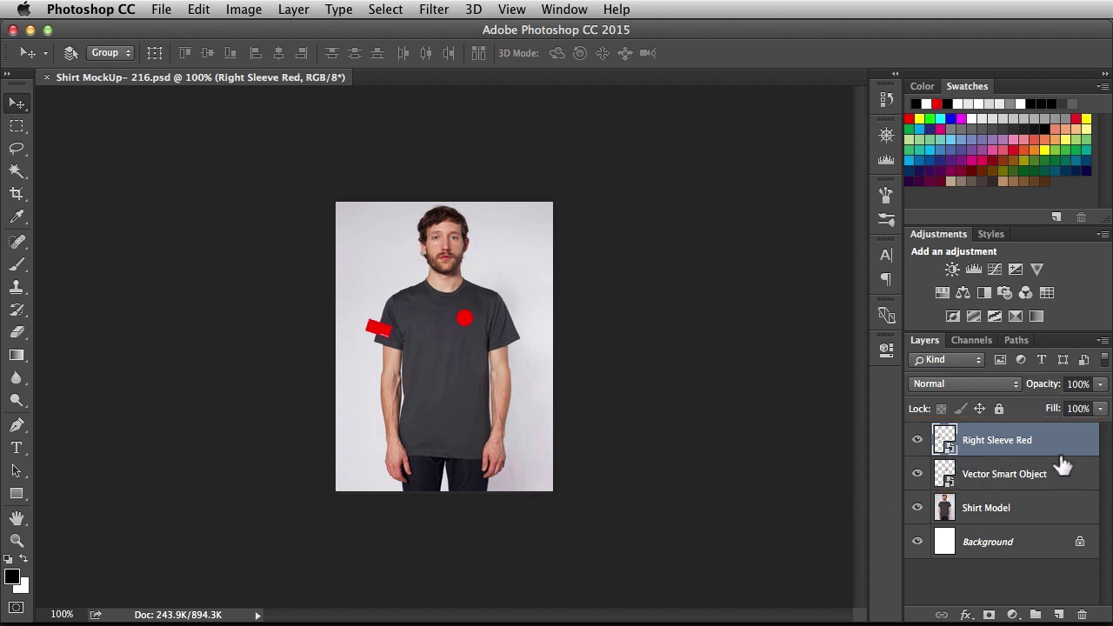
left_click(918, 440)
left_click(917, 440)
left_click(162, 12)
mouse_move(306, 255)
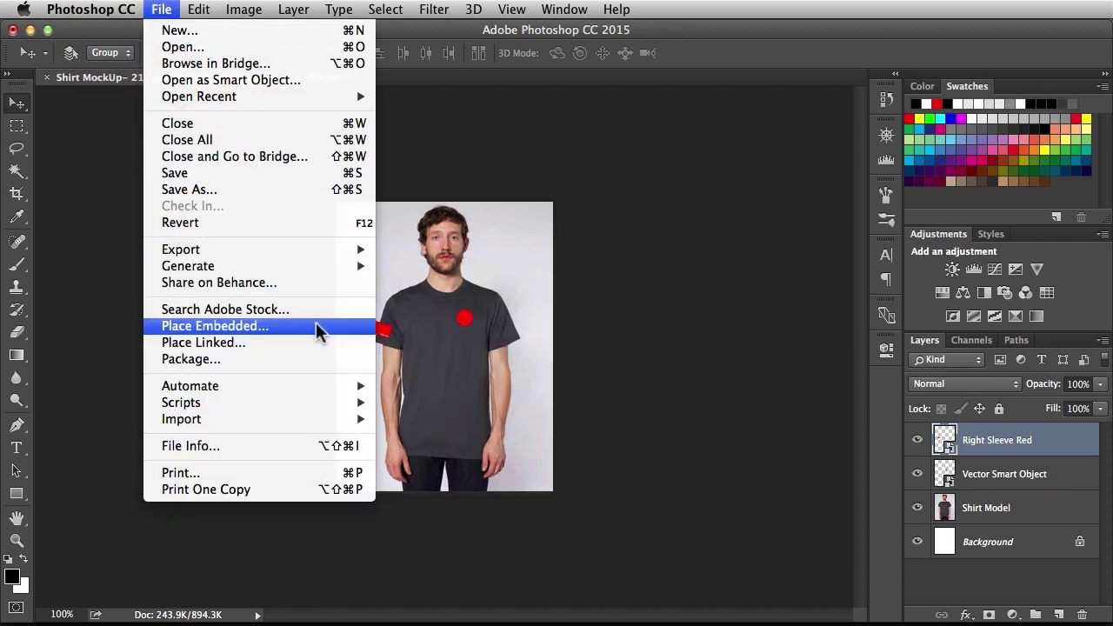
left_click(316, 326)
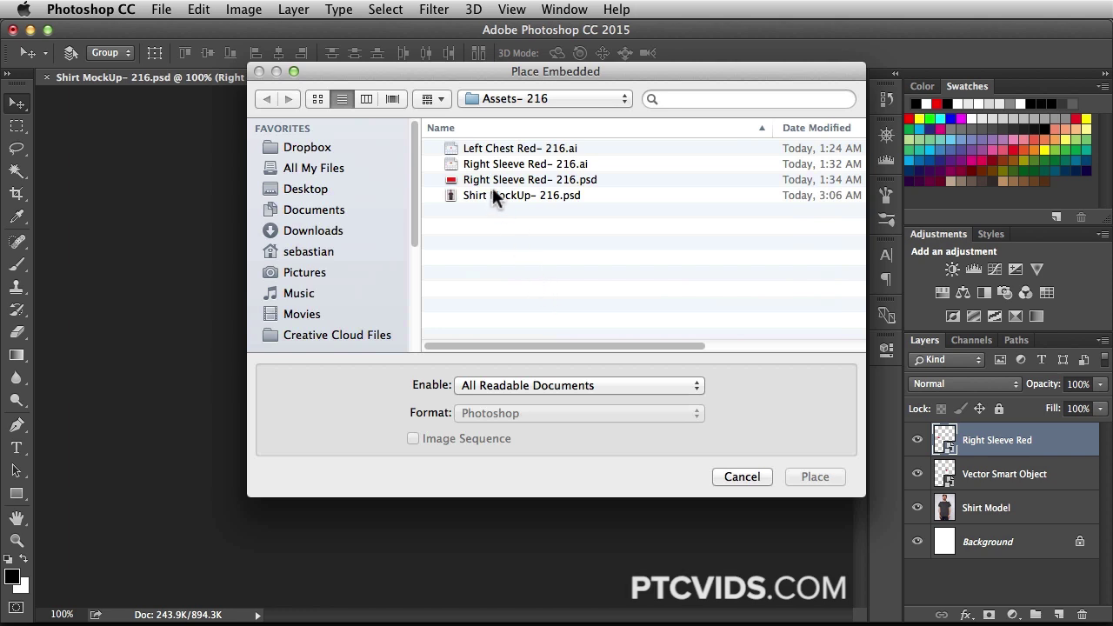
left_click(523, 180)
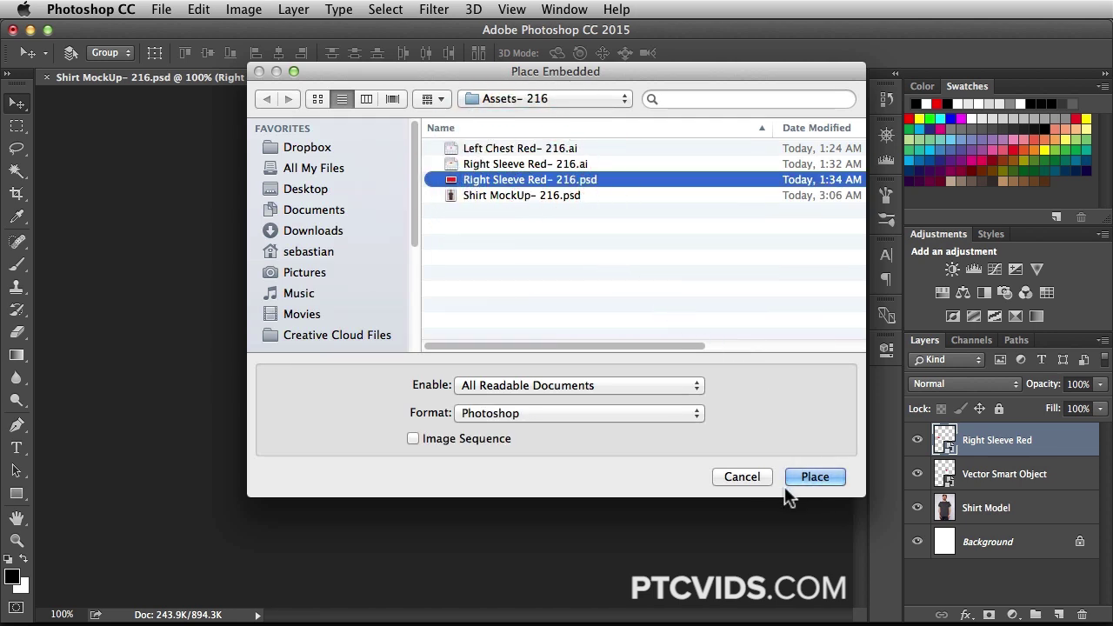
left_click(748, 476)
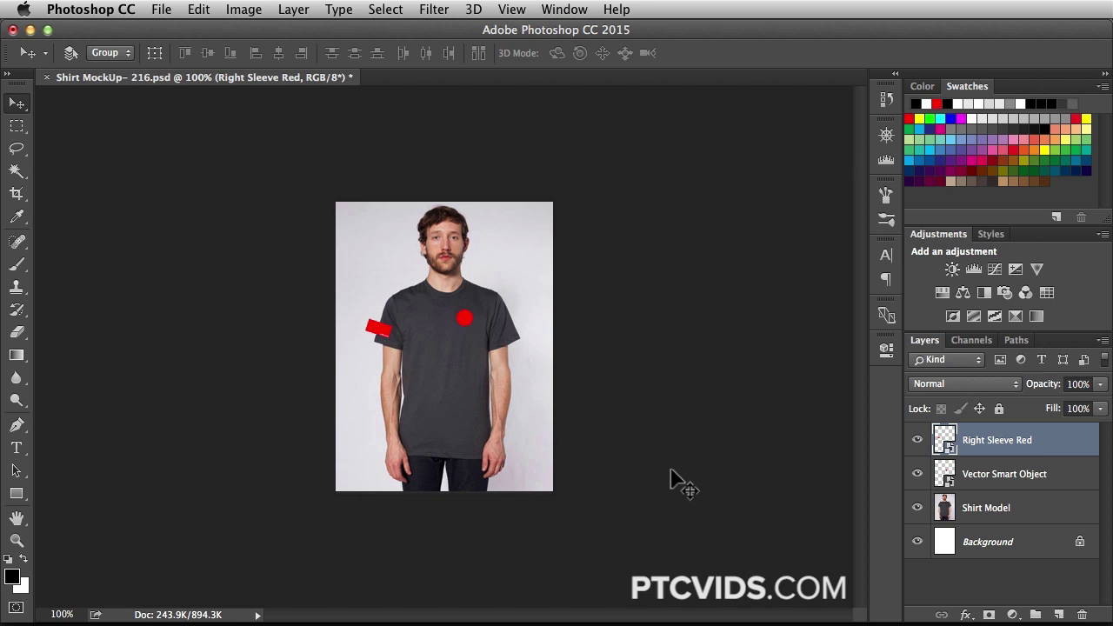
- Open the contents of the Right Sleeve Red smart object and set the image width to 4 inches with Resample off
double_click(946, 449)
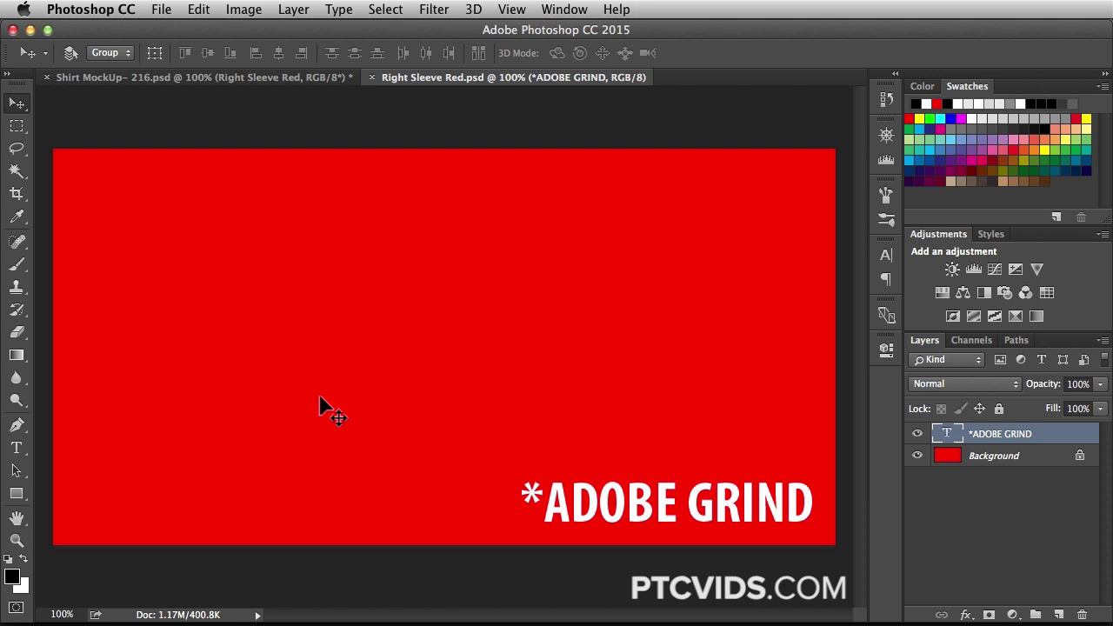
key("alt+super+i")
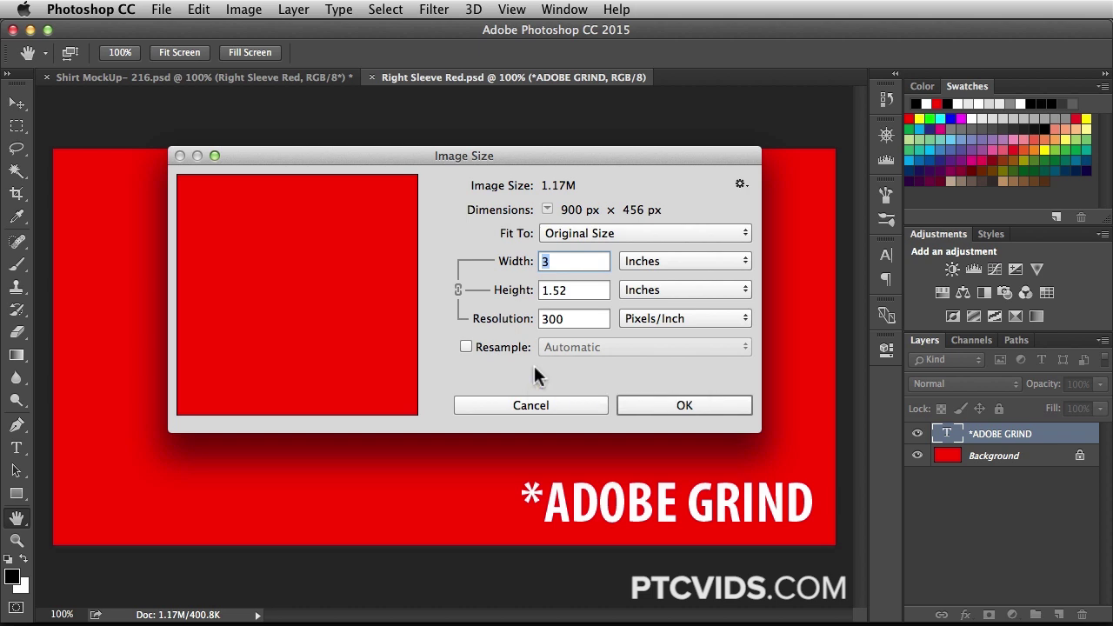
type("4")
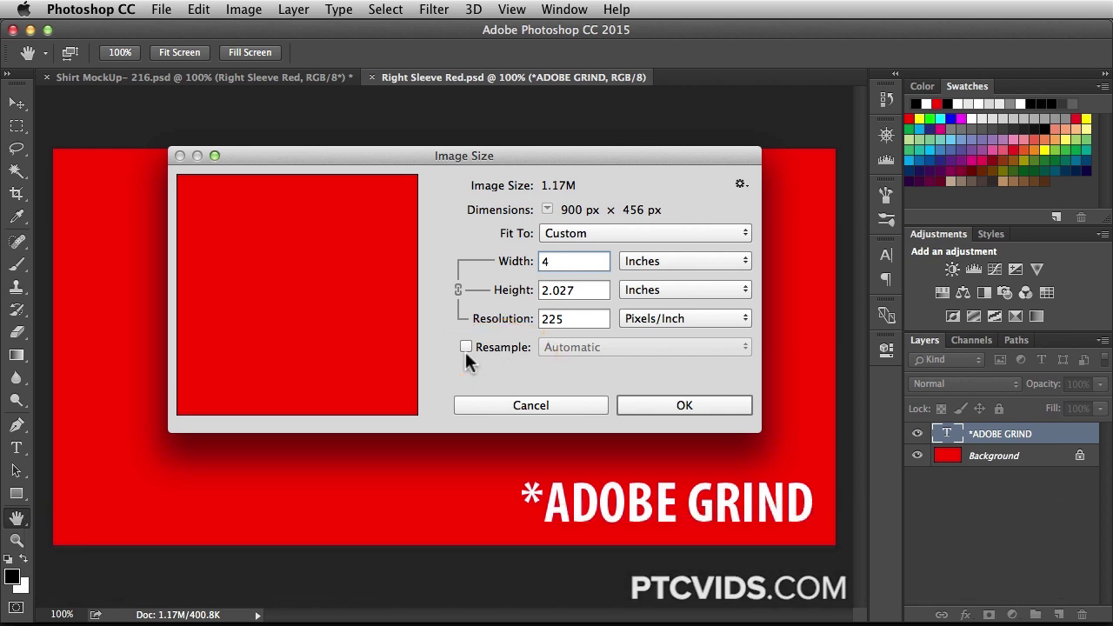
left_click_drag(576, 318, 512, 320)
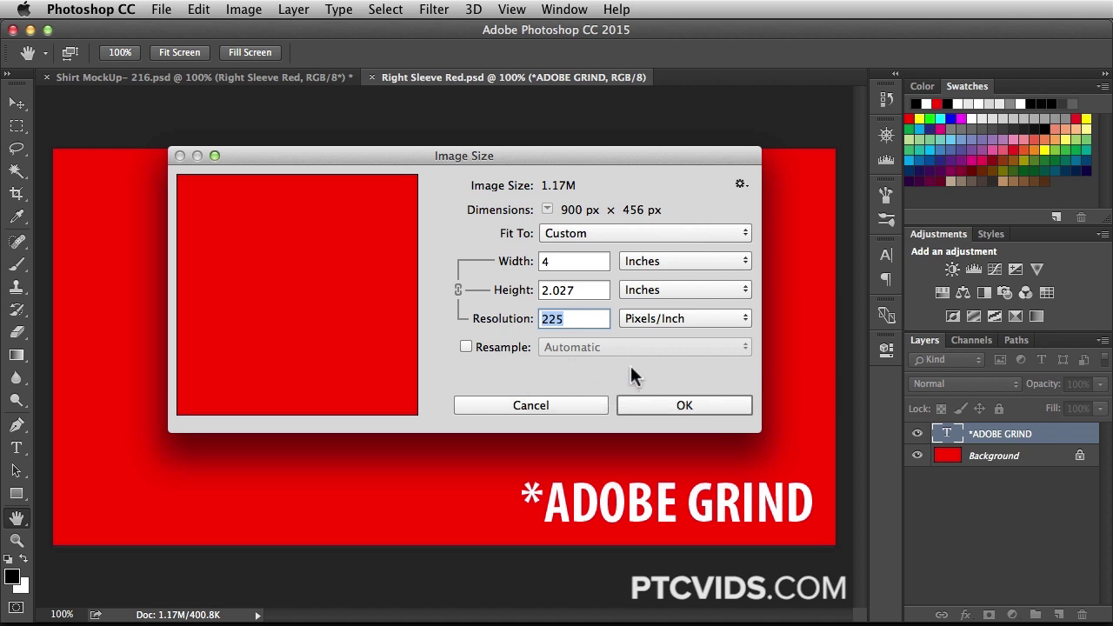
left_click(633, 404)
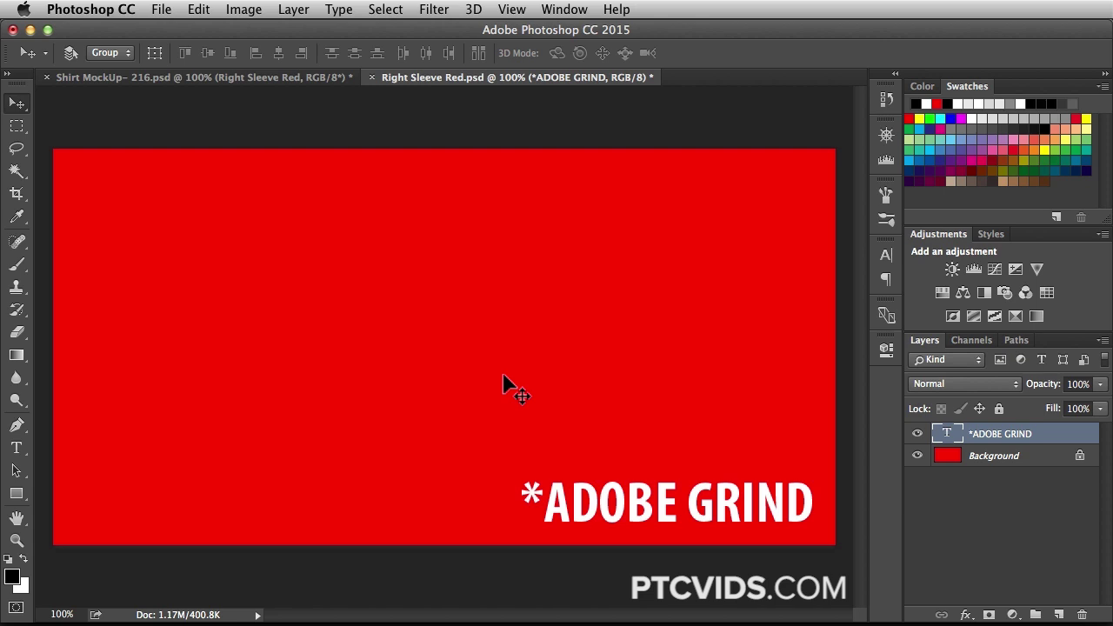
- Close the Right Sleeve Red.psd contents document without saving its changes
left_click(162, 9)
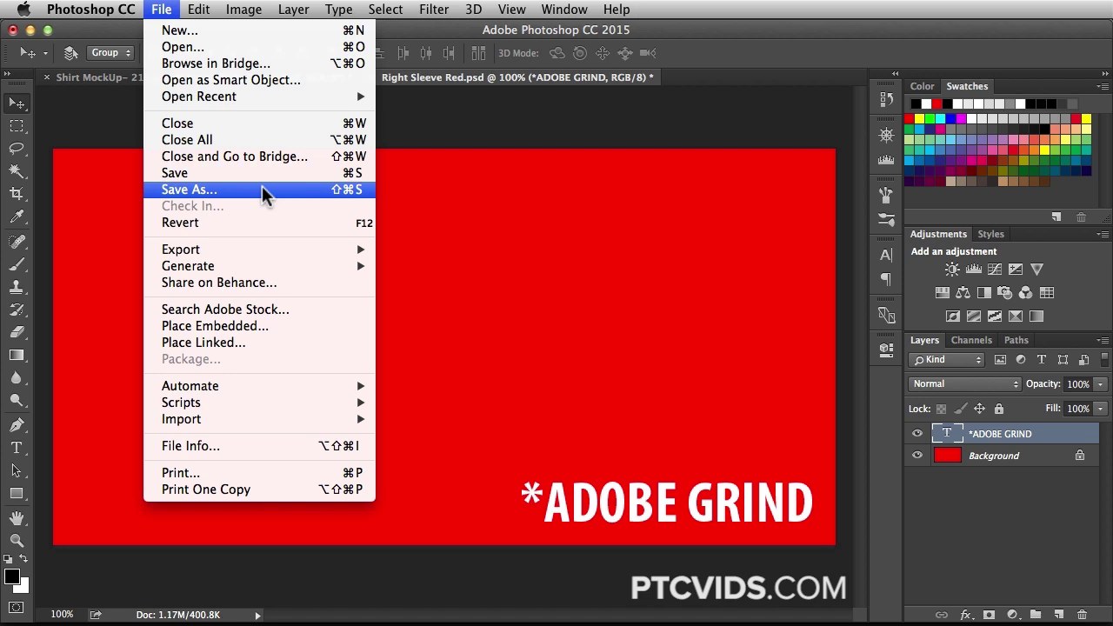
key("Escape")
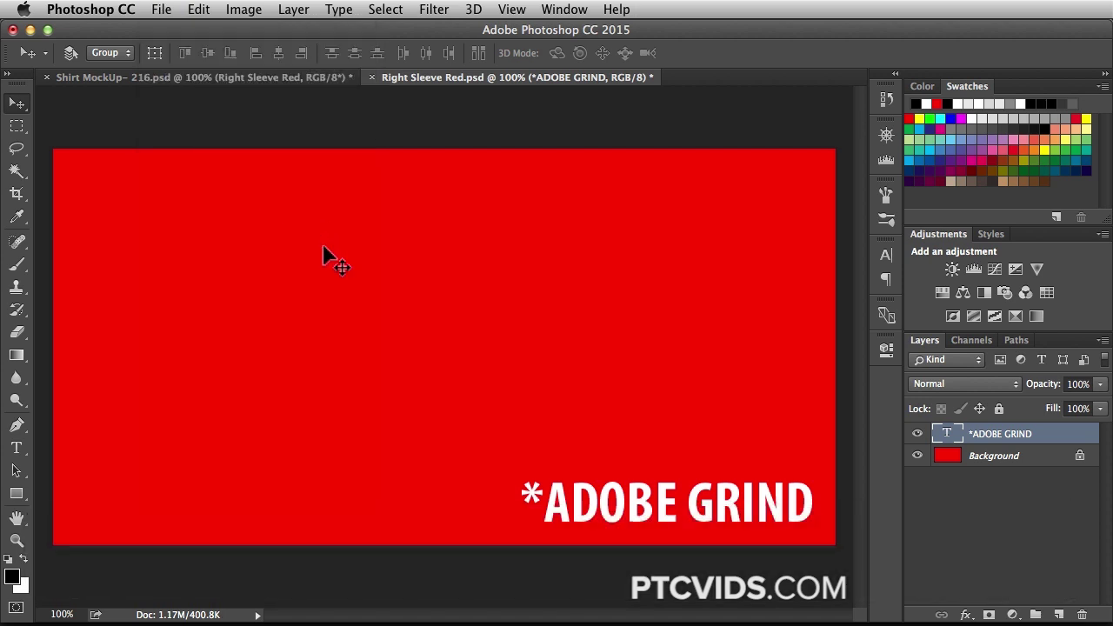
key("super+w")
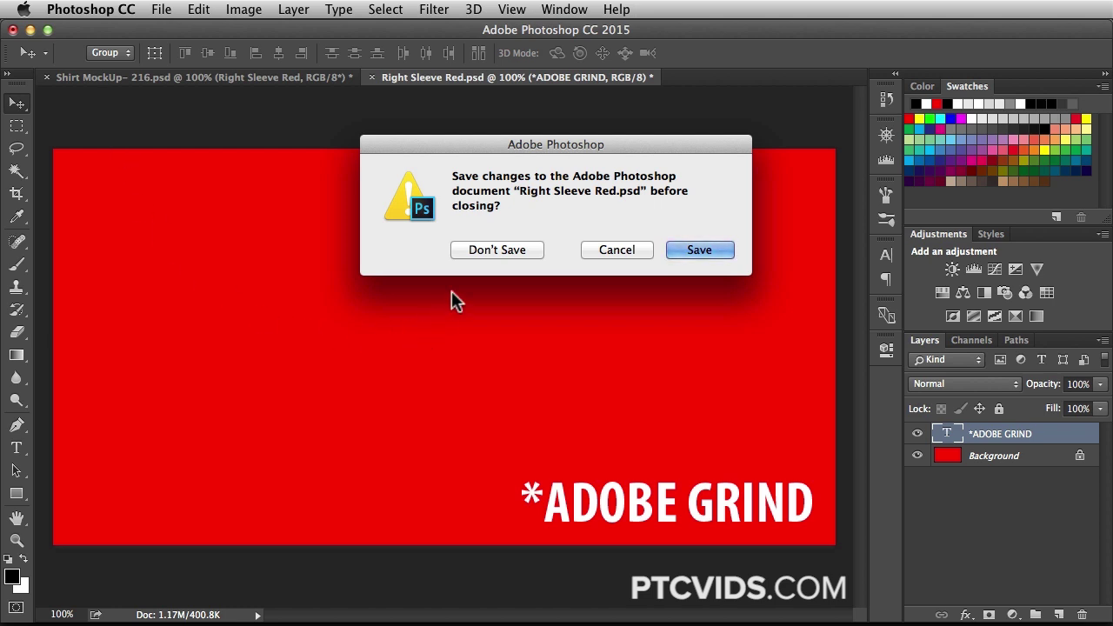
left_click(466, 249)
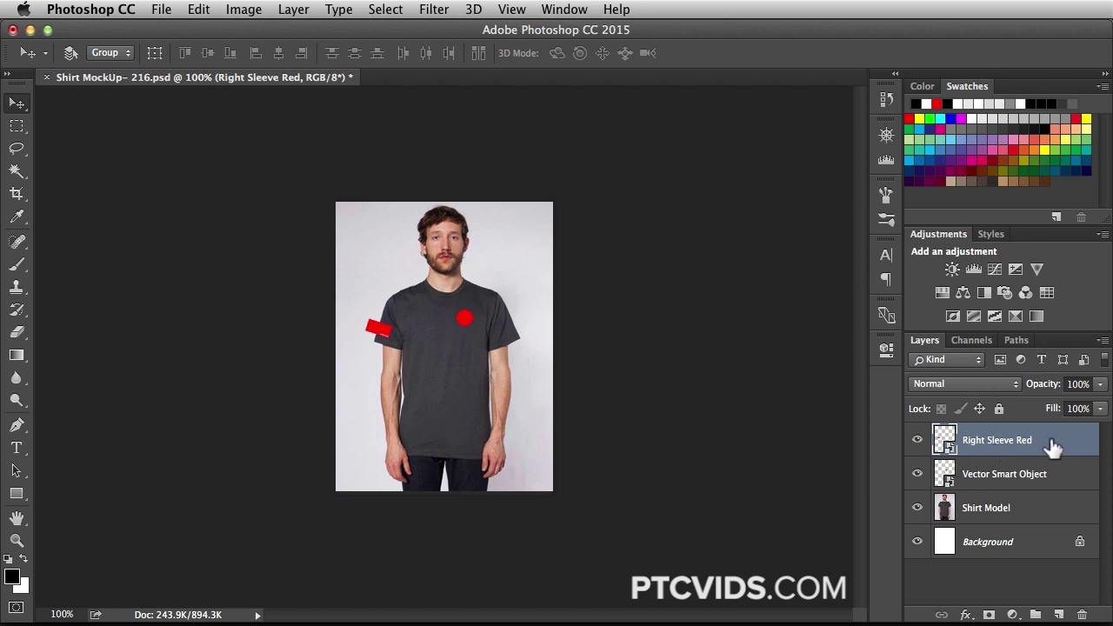
- Paste the copied circle as a Smart Object above the Vector Smart Object layer, scaled to about 90% wide and 87% high
left_click(1066, 475)
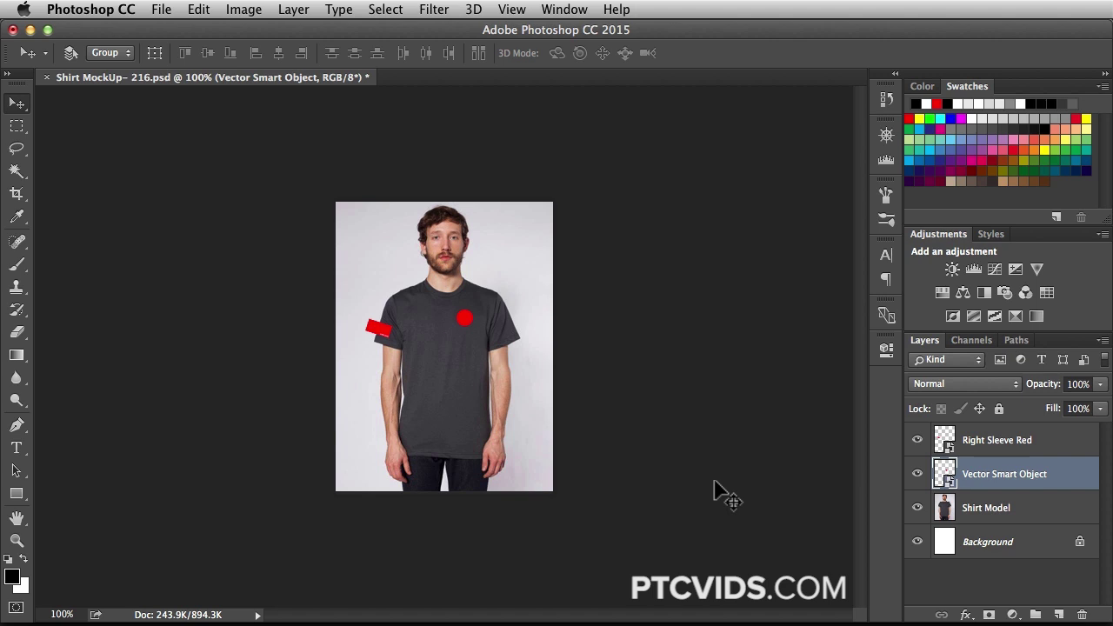
key("super+v")
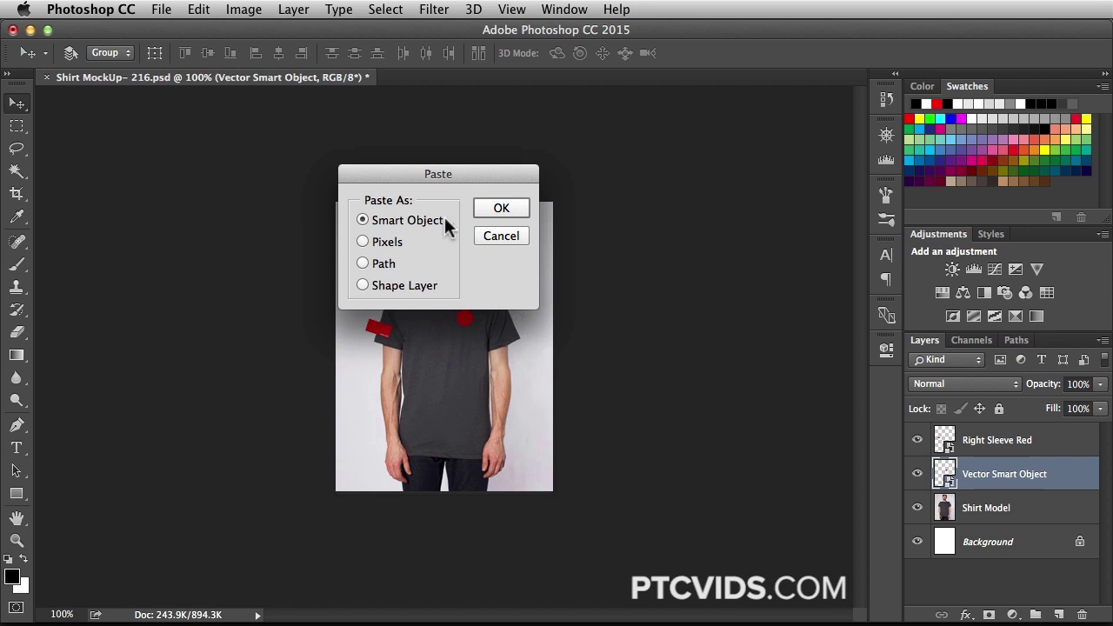
left_click(386, 220)
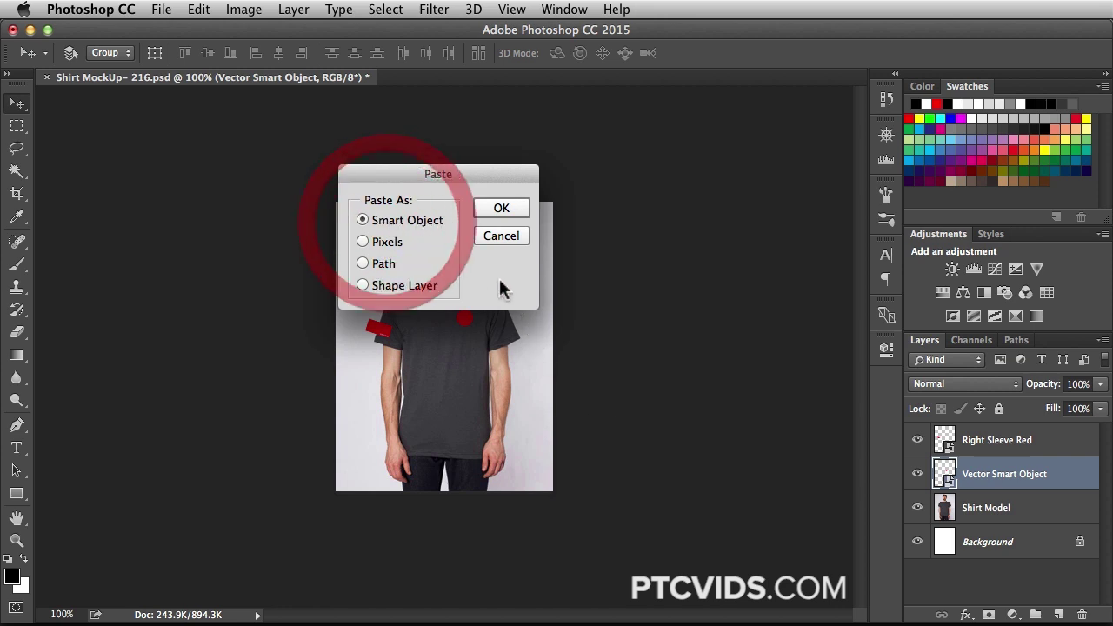
left_click(480, 210)
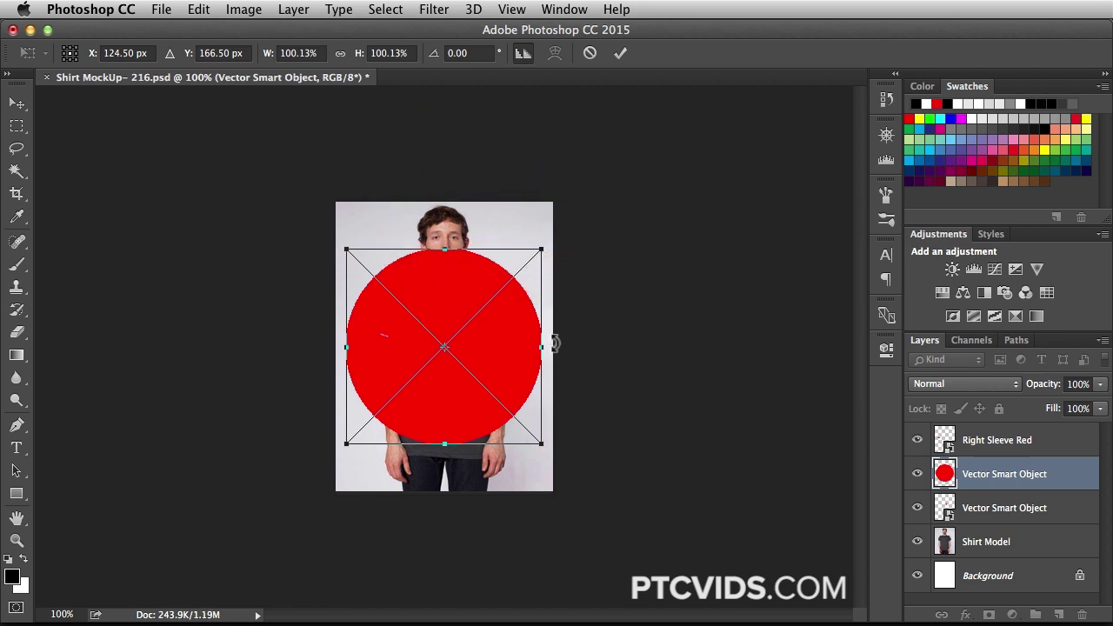
left_click_drag(541, 250, 522, 275)
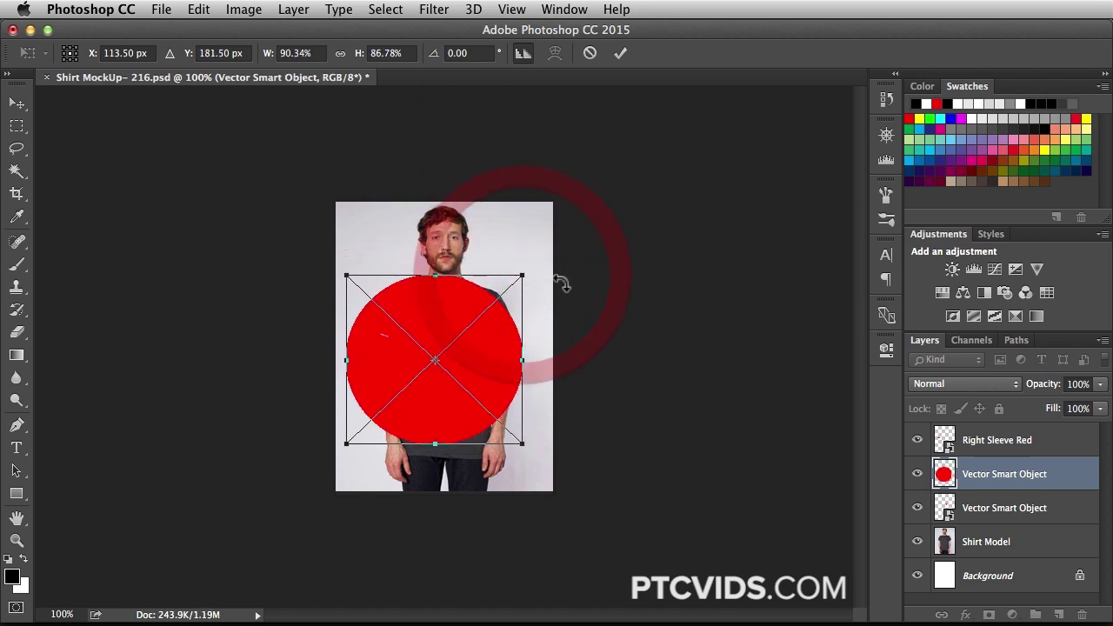
left_click(619, 54)
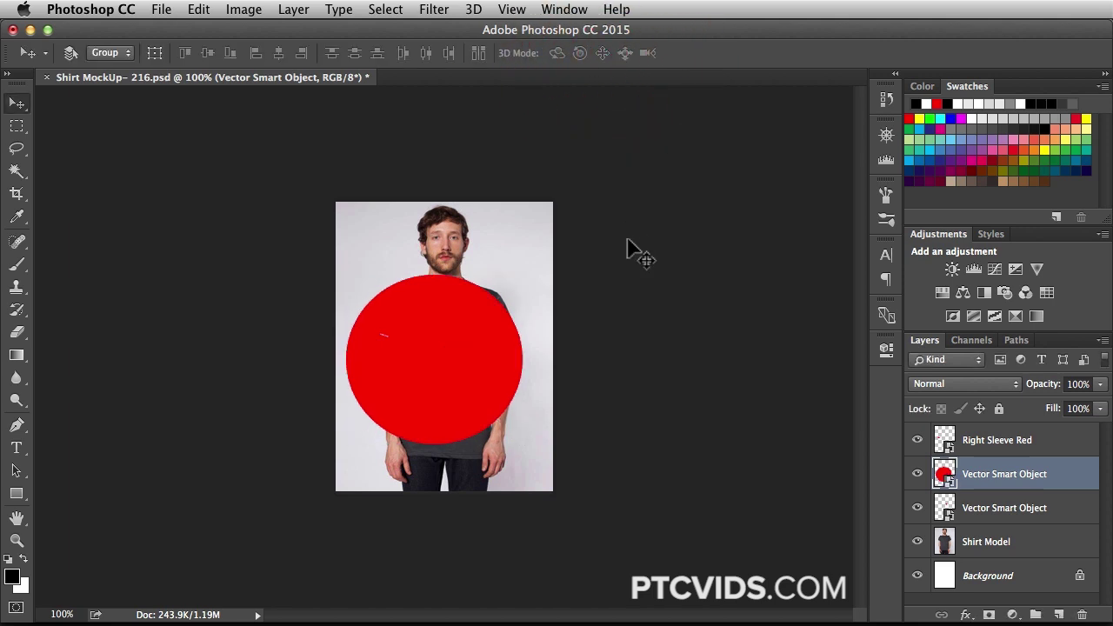
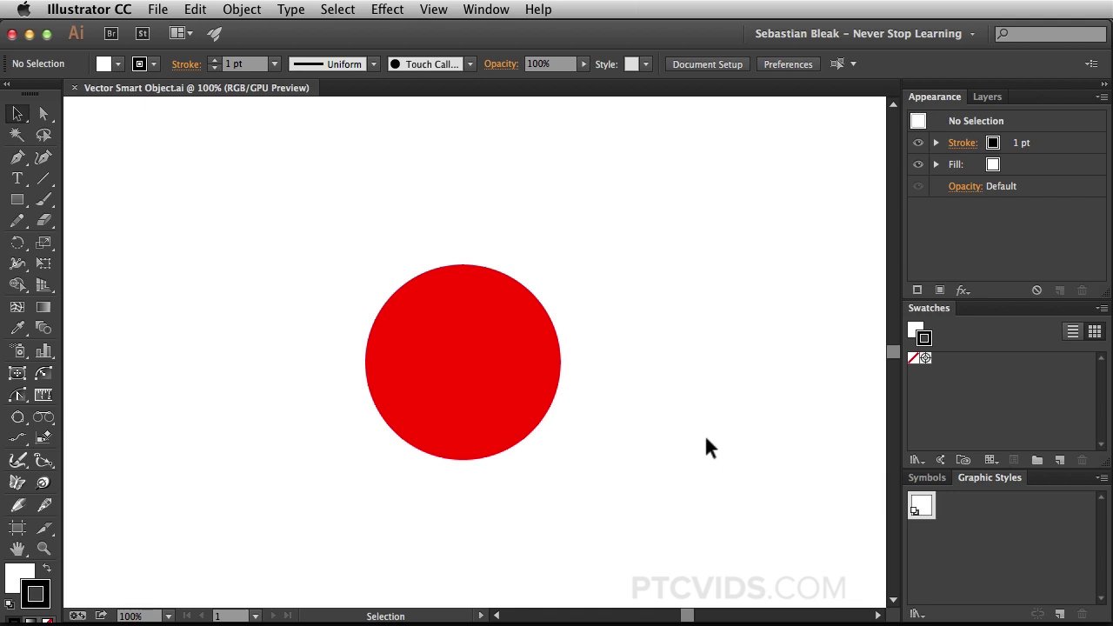
- Select the red circle in the Illustrator document and inspect its path in Outline mode, returning to the preview
left_click(462, 375)
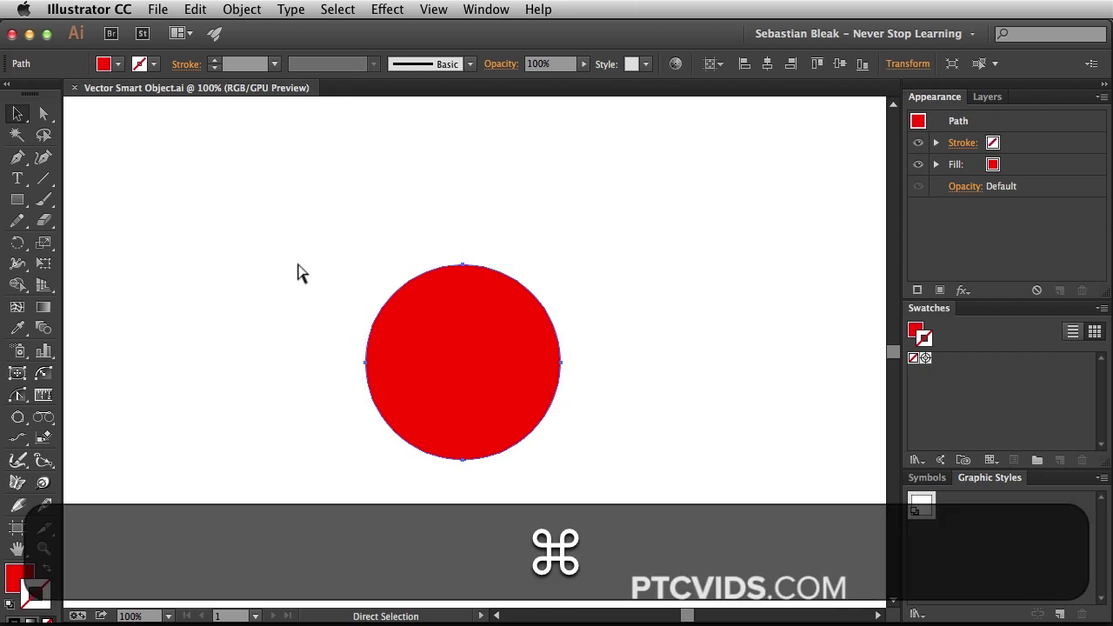
key("super+y")
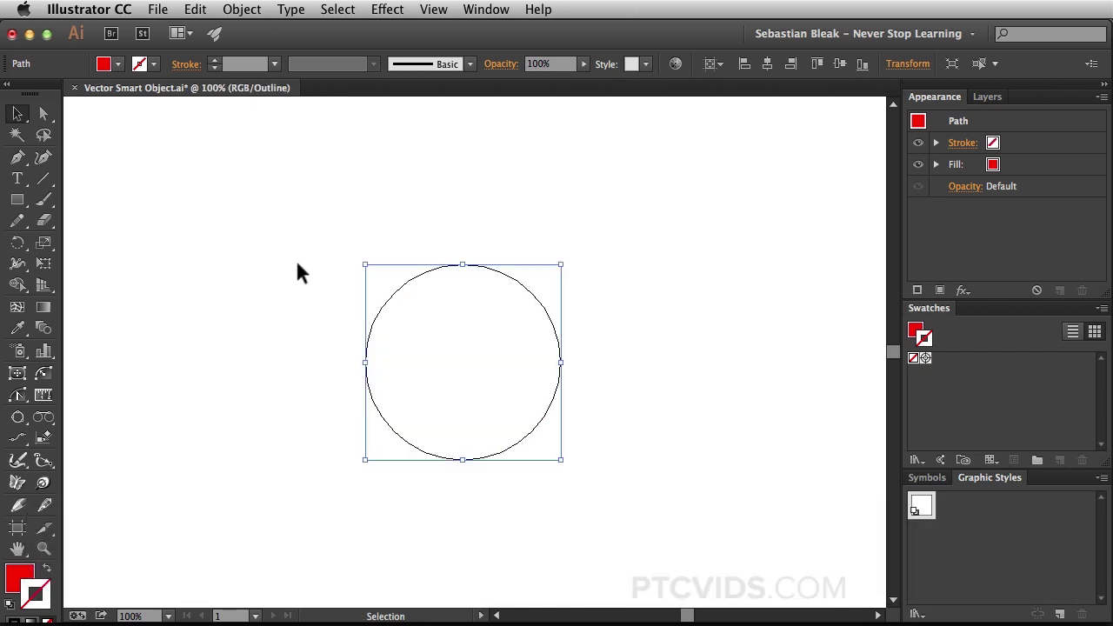
key("super+y")
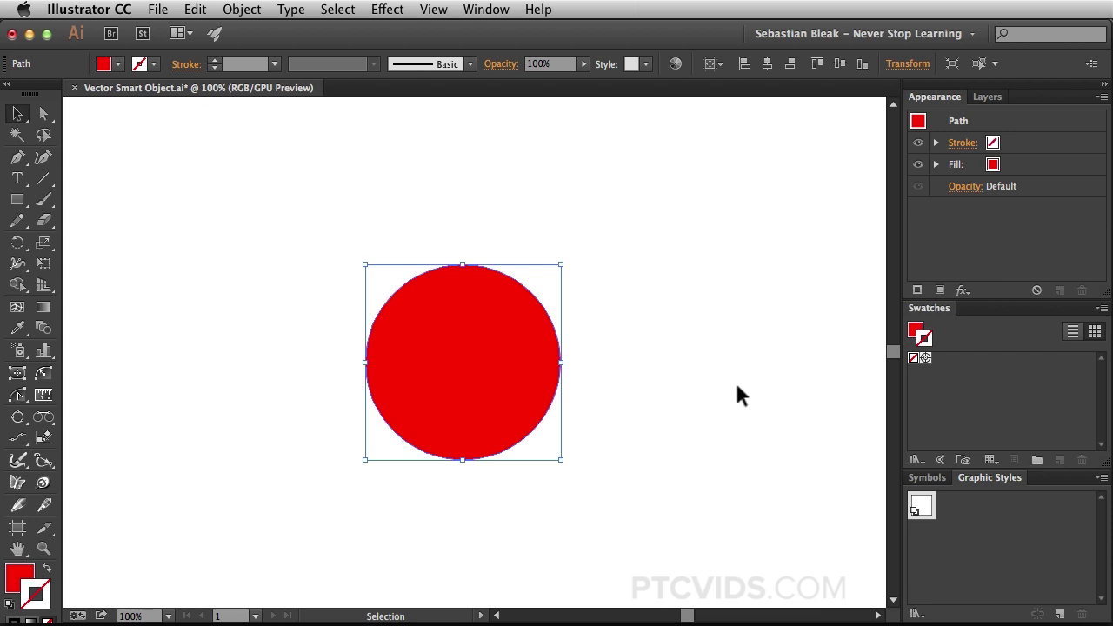
- Apply a light gray swatch from the Basic RGB default library to the circle's stroke, and close the library
left_click(916, 459)
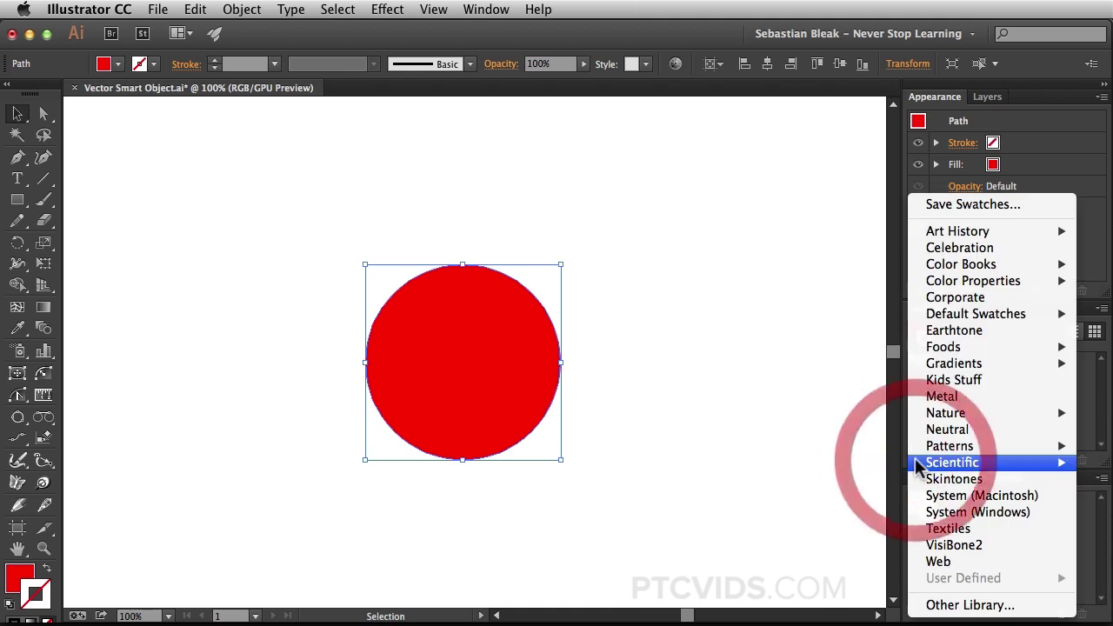
mouse_move(969, 327)
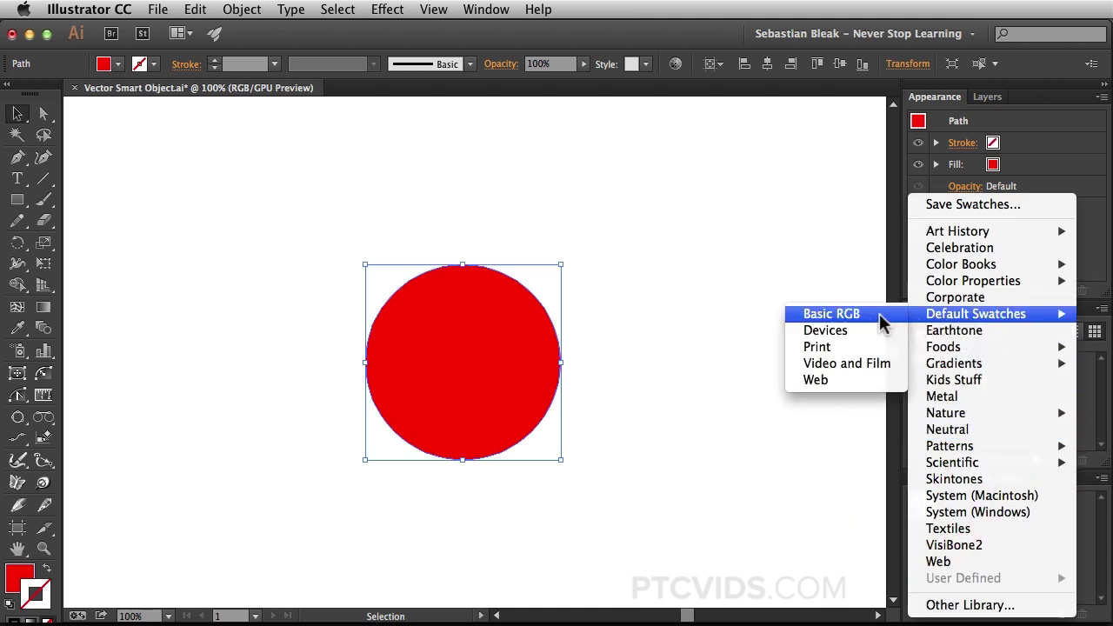
left_click(879, 313)
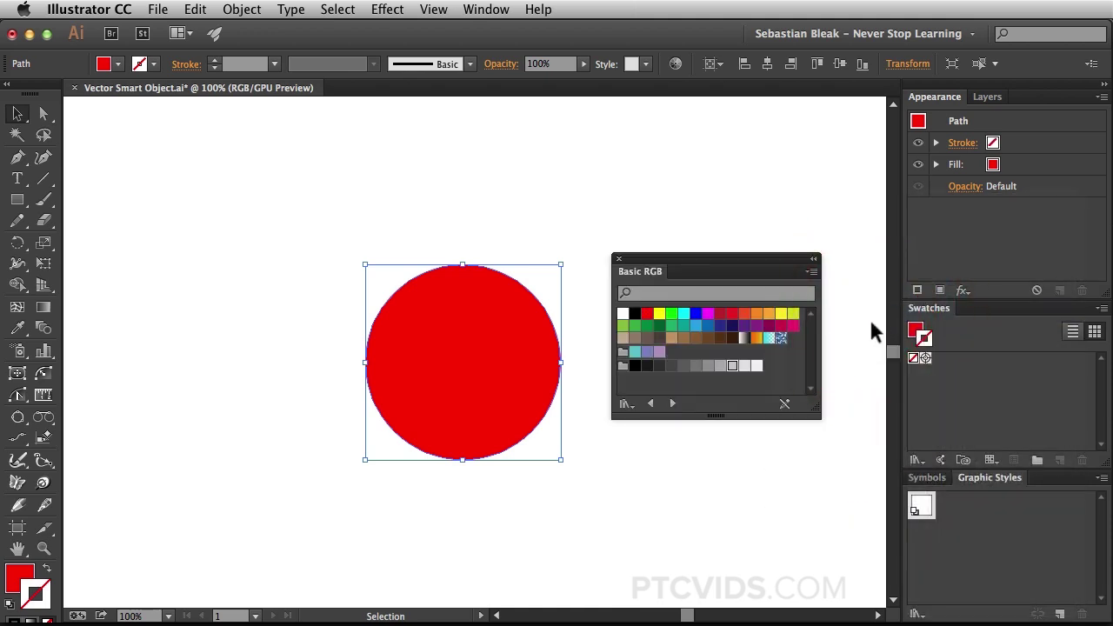
left_click(732, 366)
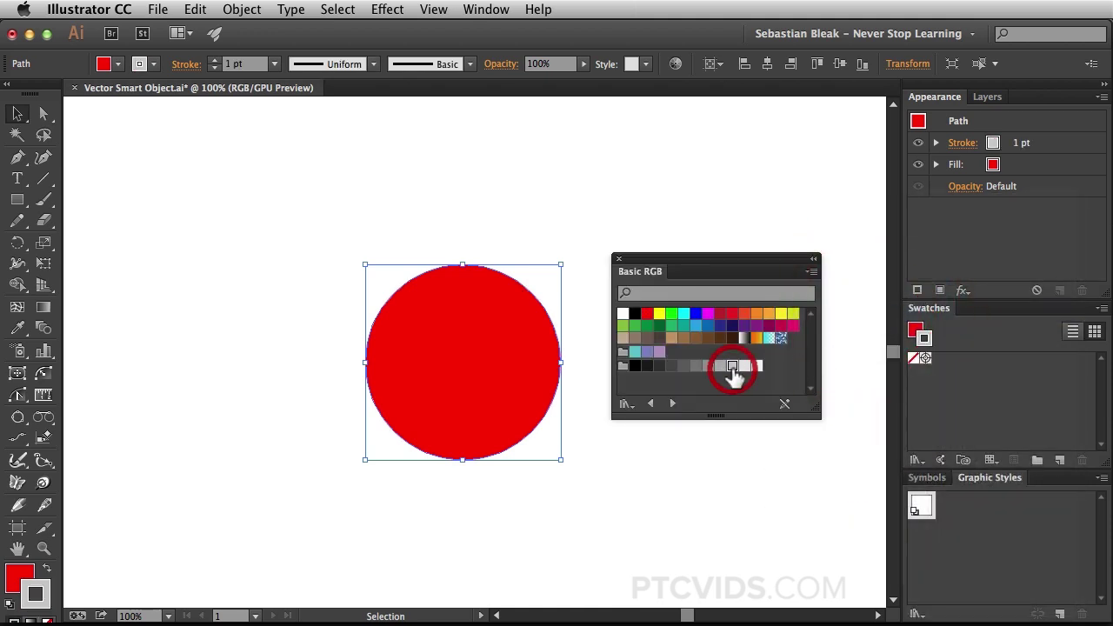
left_click(619, 259)
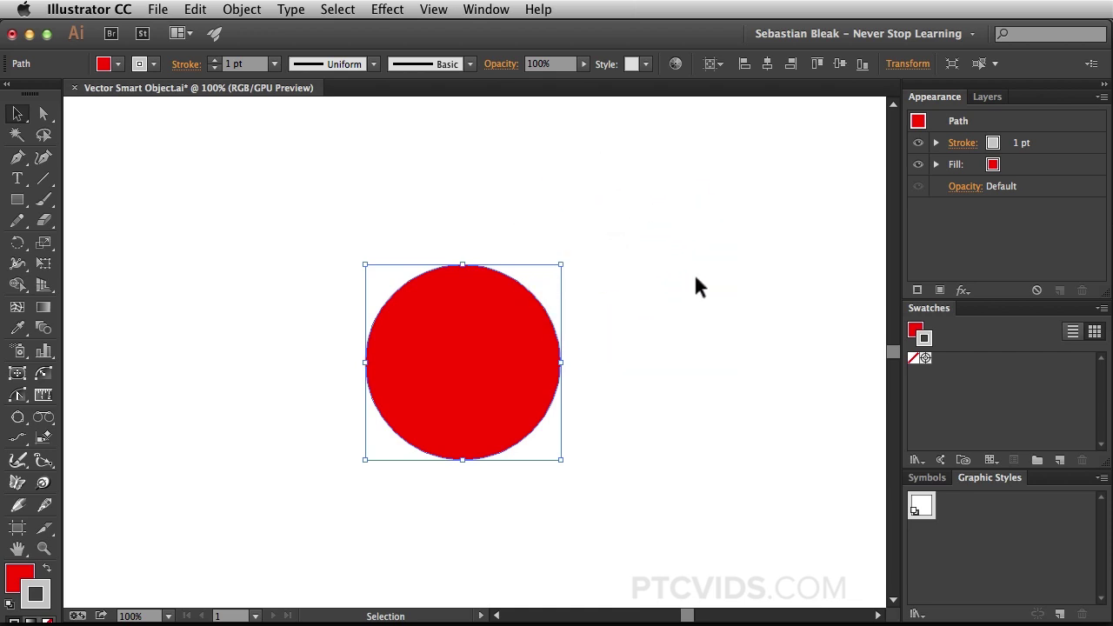
- Set the circle's stroke weight to 10 pt, align the stroke to the outside of the path, and deselect the circle
left_click(1053, 146)
left_click(1076, 144)
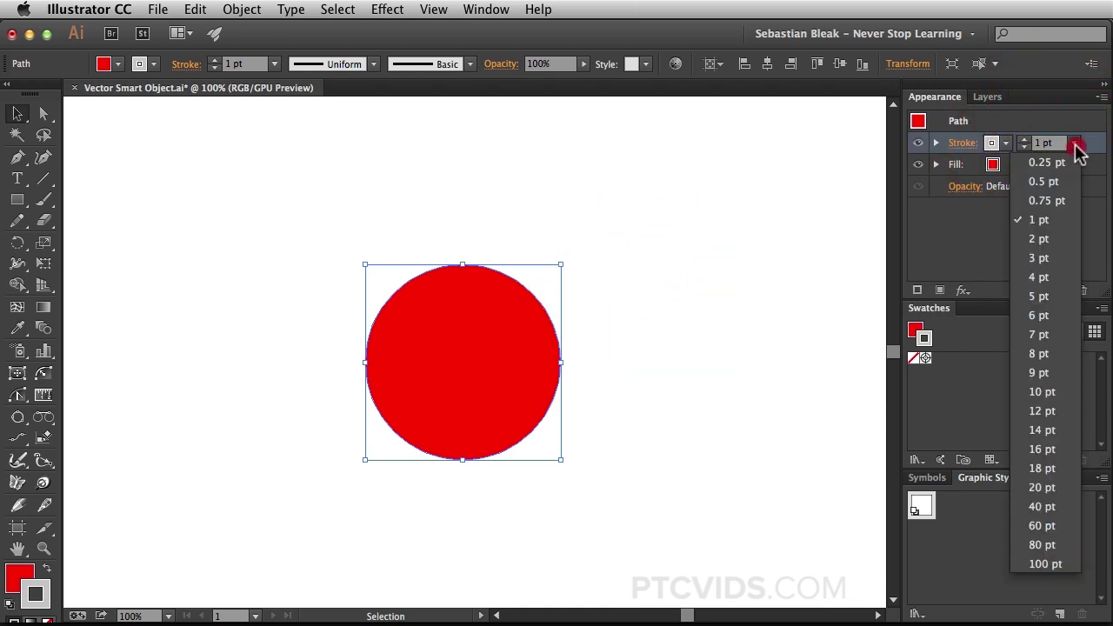
left_click(1048, 391)
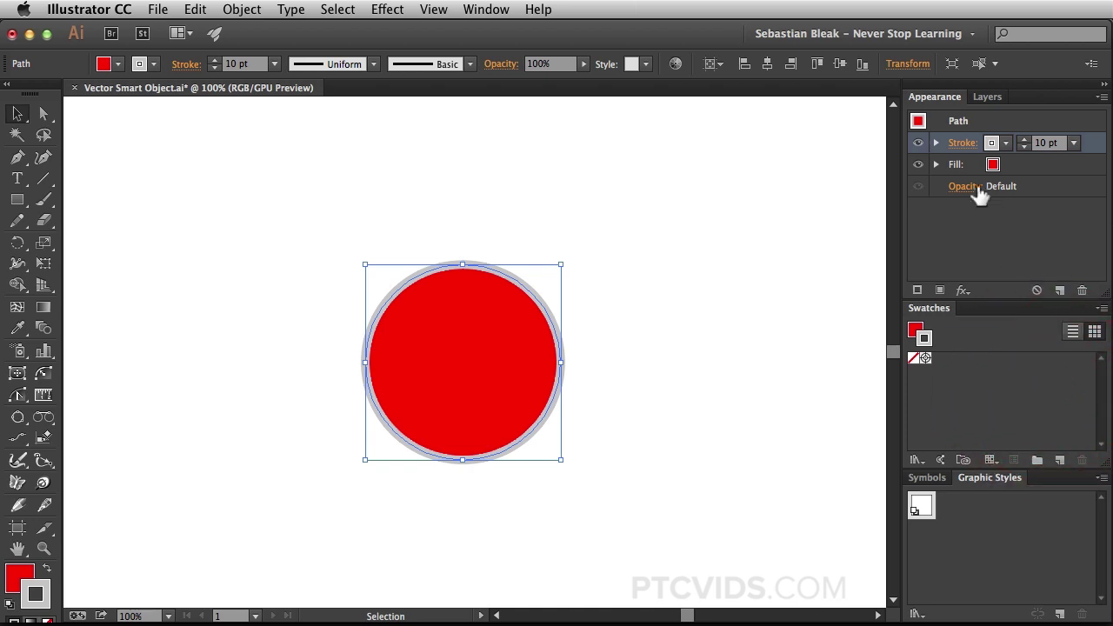
left_click(962, 143)
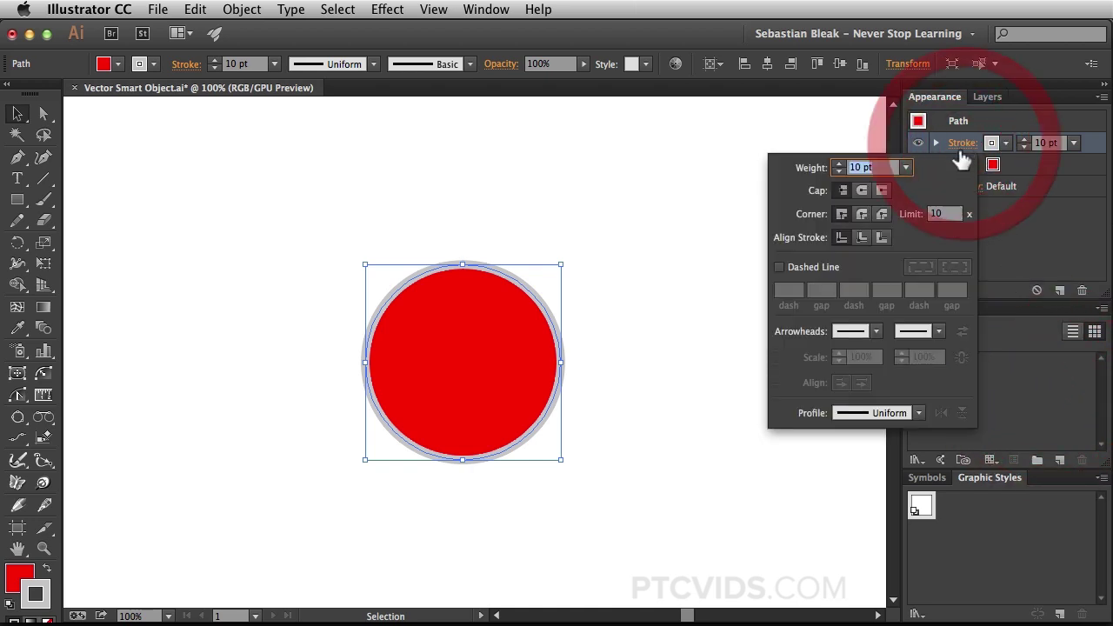
left_click(884, 235)
left_click(1034, 241)
left_click(718, 303)
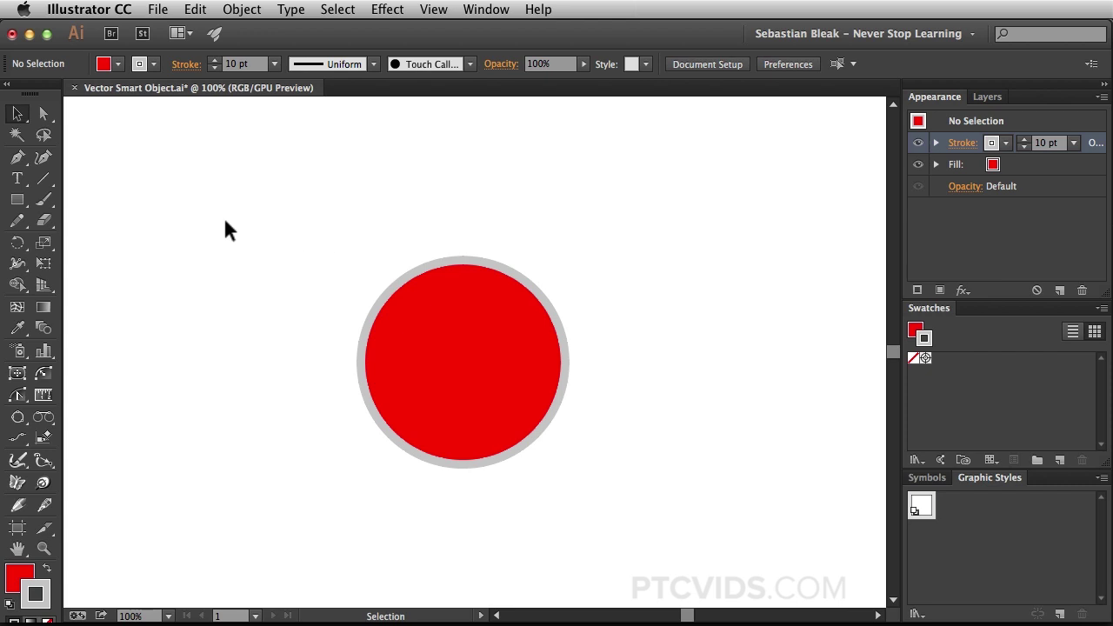
- Close Vector Smart Object.ai with its changes saved, and switch back to the shirt mockup in Photoshop
left_click(75, 87)
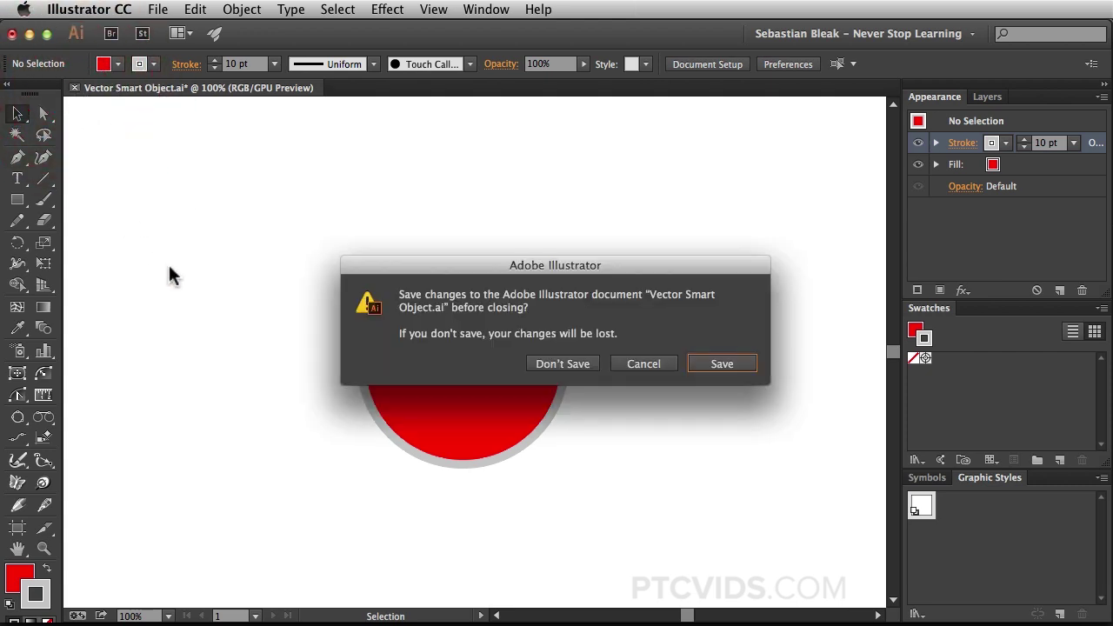
left_click(695, 368)
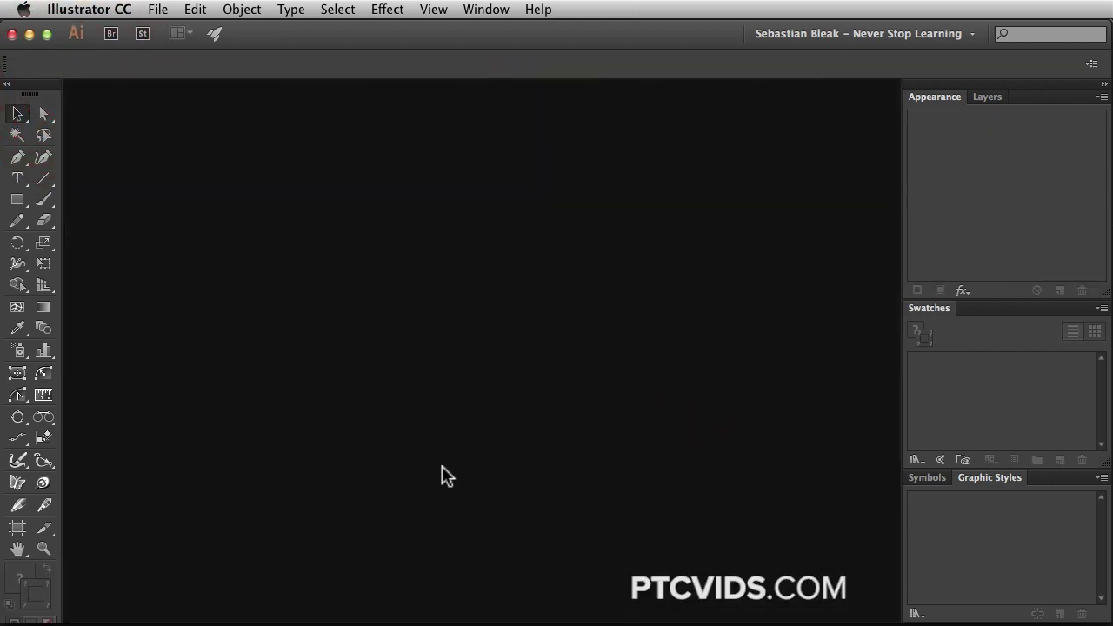
mouse_move(276, 622)
left_click(197, 593)
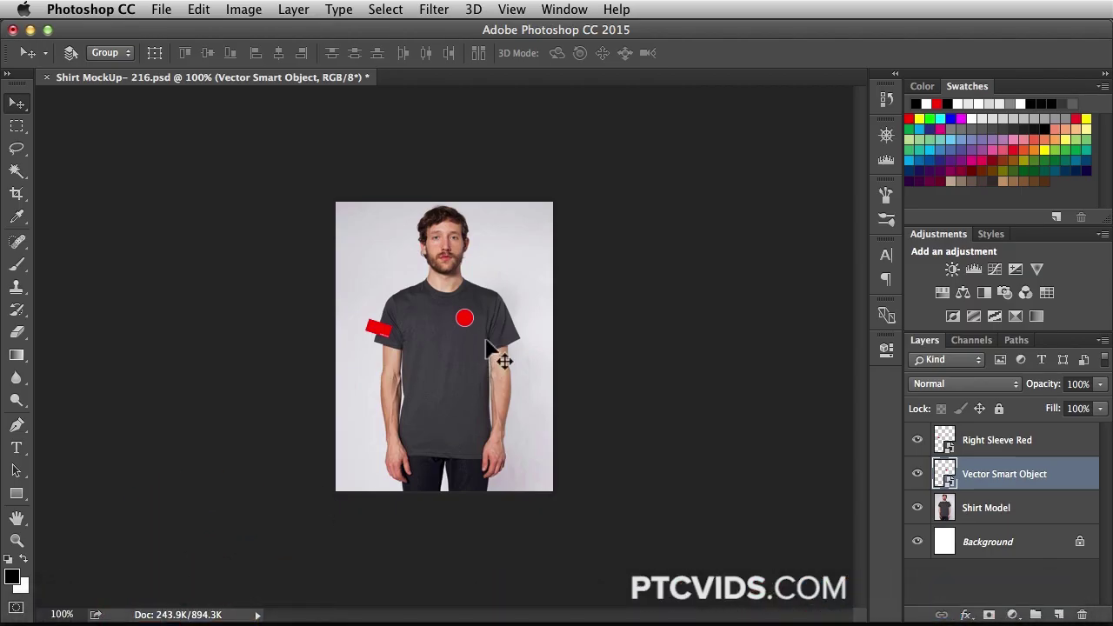
- Reopen the Vector Smart Object layer's contents in Illustrator to review the available save commands, and return to Photoshop
double_click(952, 480)
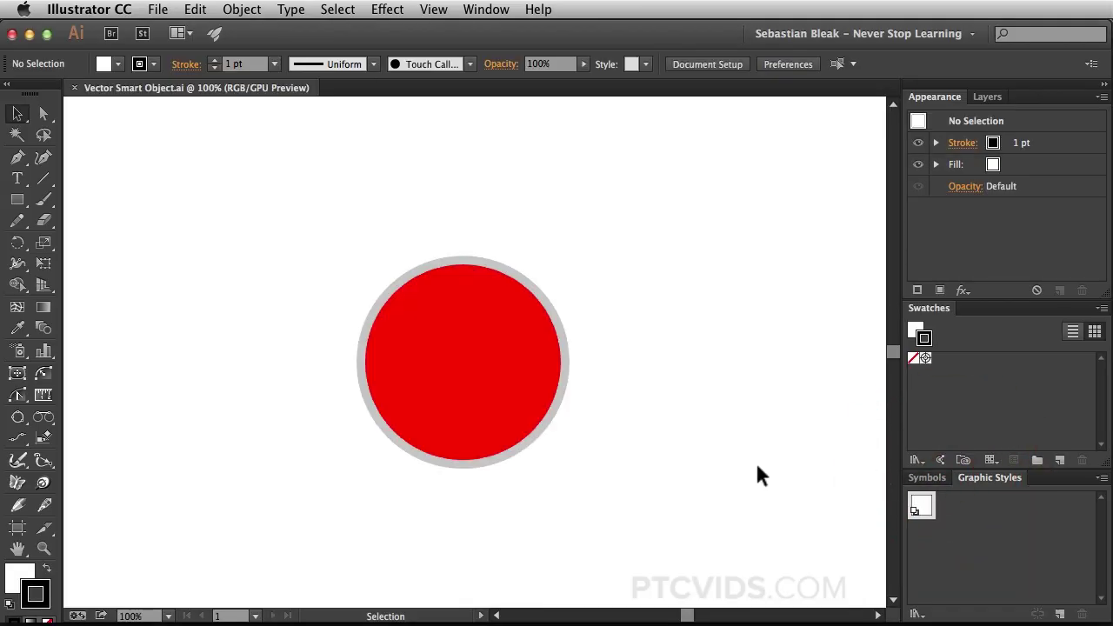
left_click(157, 10)
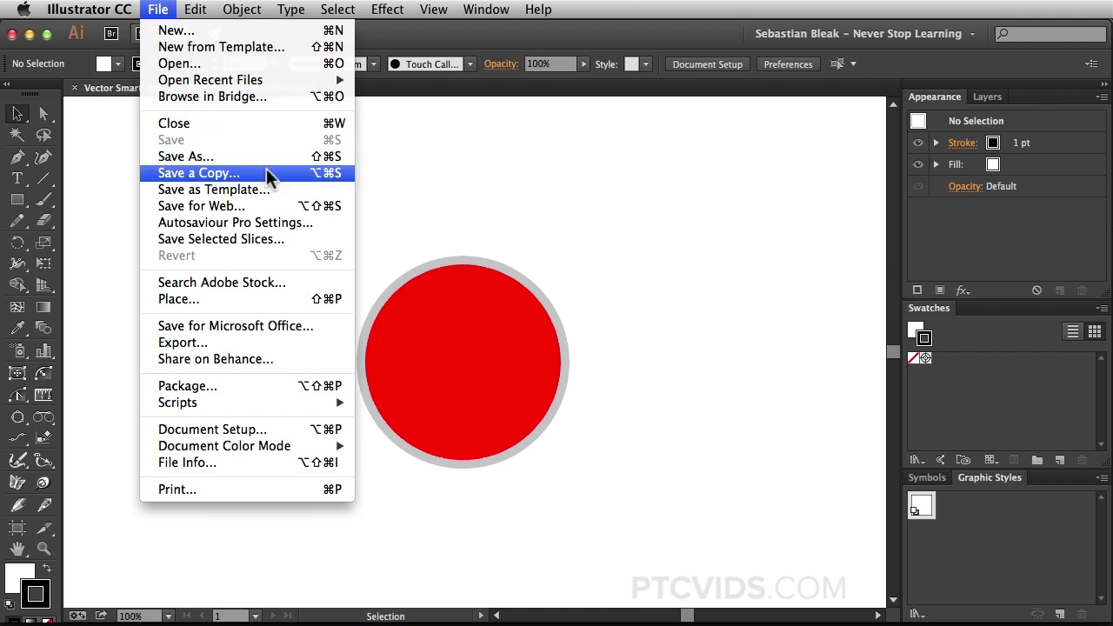
left_click(380, 174)
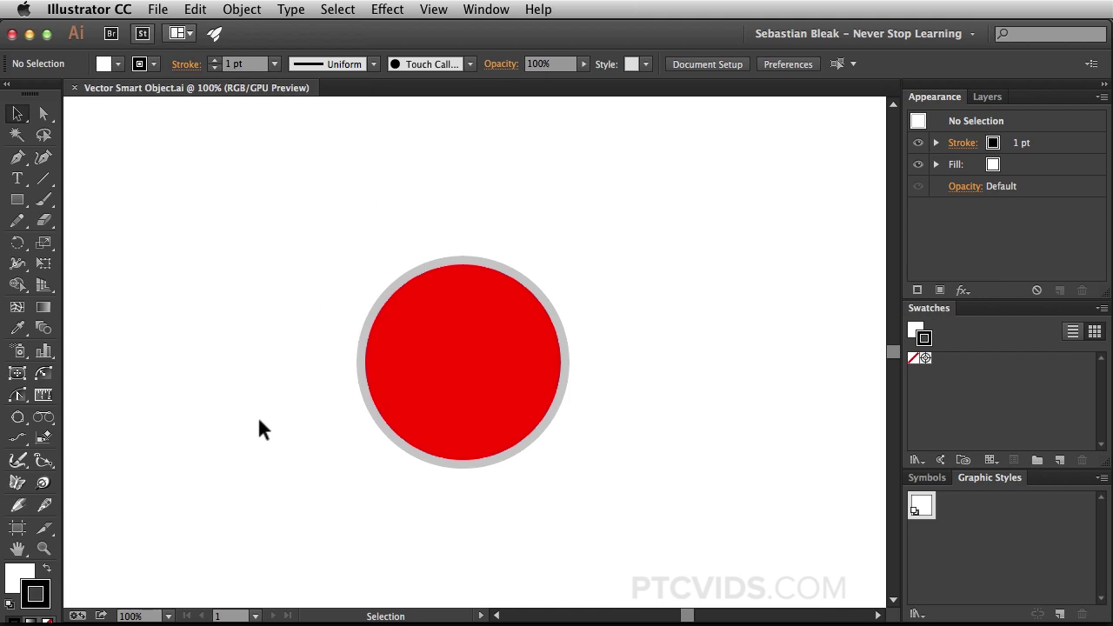
left_click(194, 597)
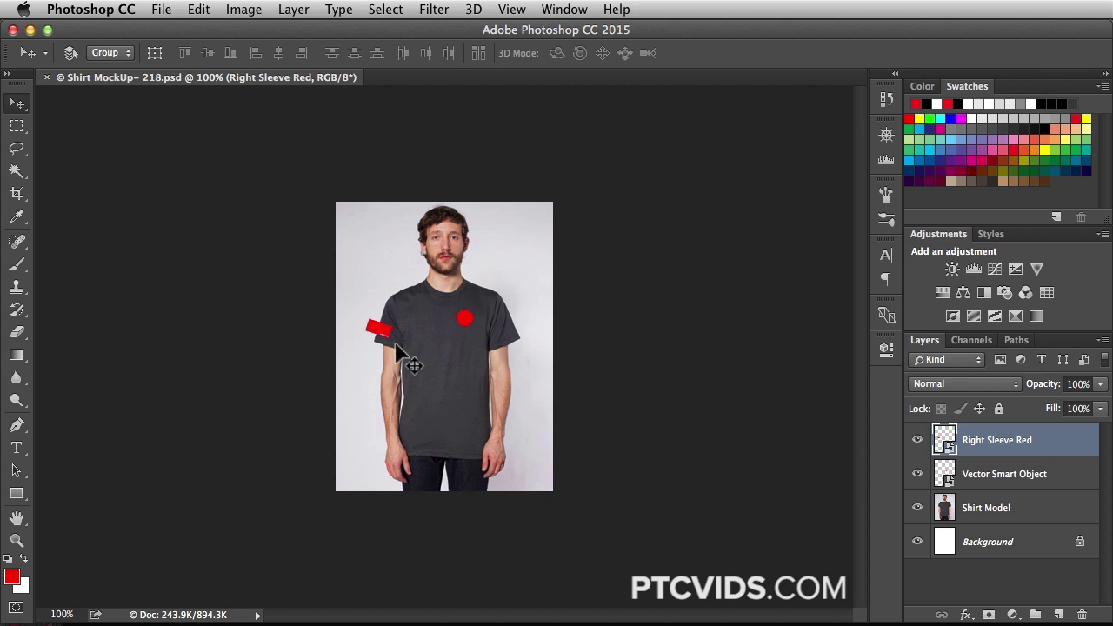
- Hide the Right Sleeve Red layer and place Right Sleeve Red- 218.psd as an embedded smart object at its default placement size
left_click(916, 440)
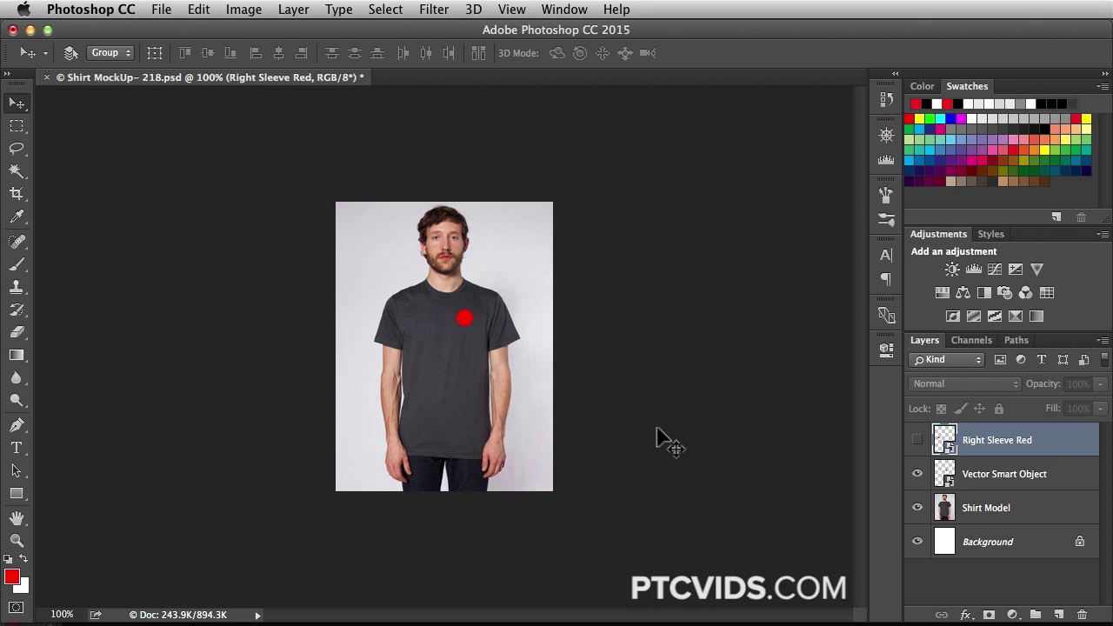
left_click(164, 10)
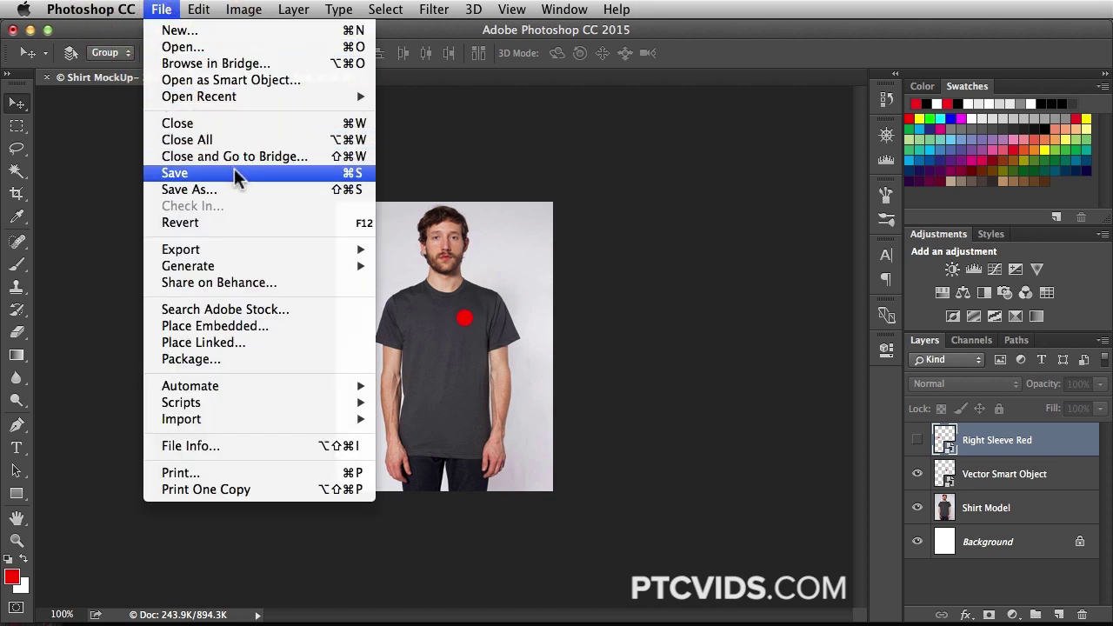
left_click(345, 326)
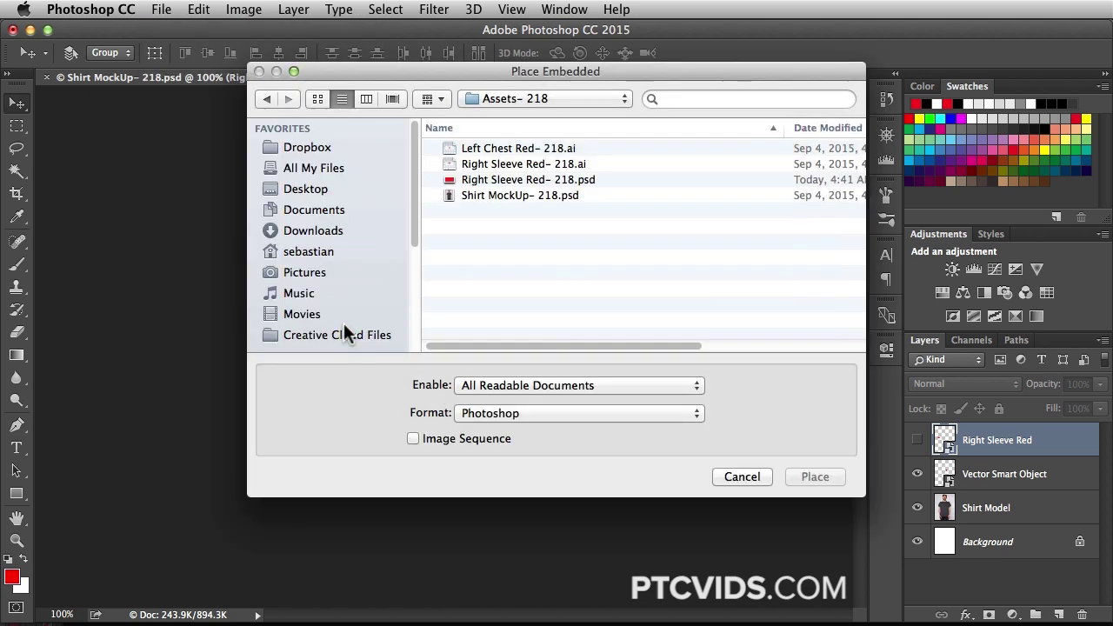
left_click(585, 181)
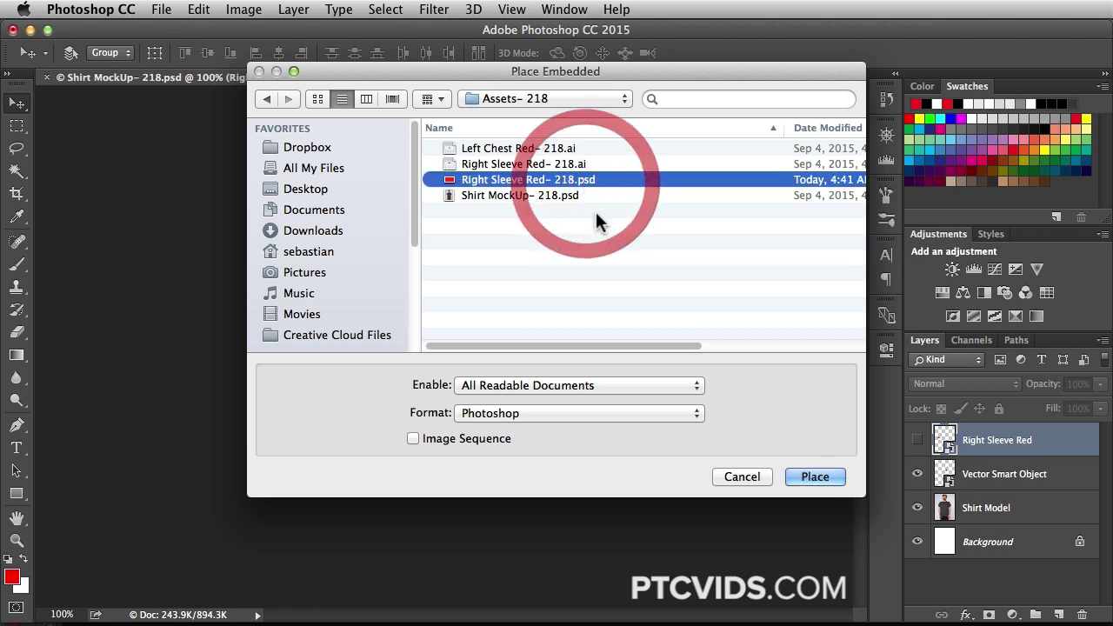
left_click(801, 485)
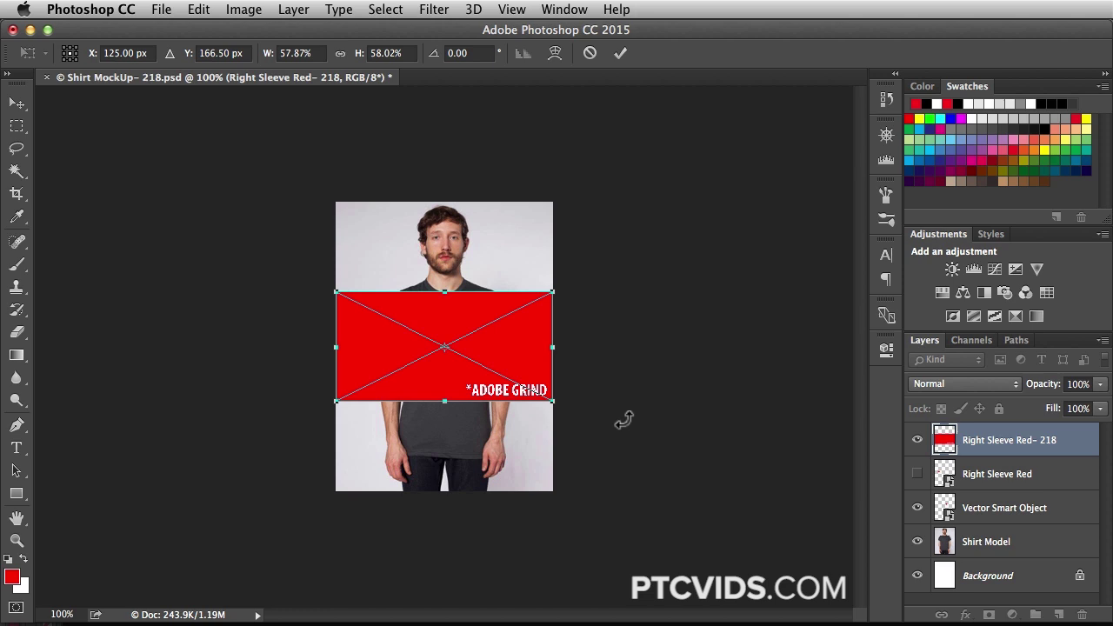
key("Return")
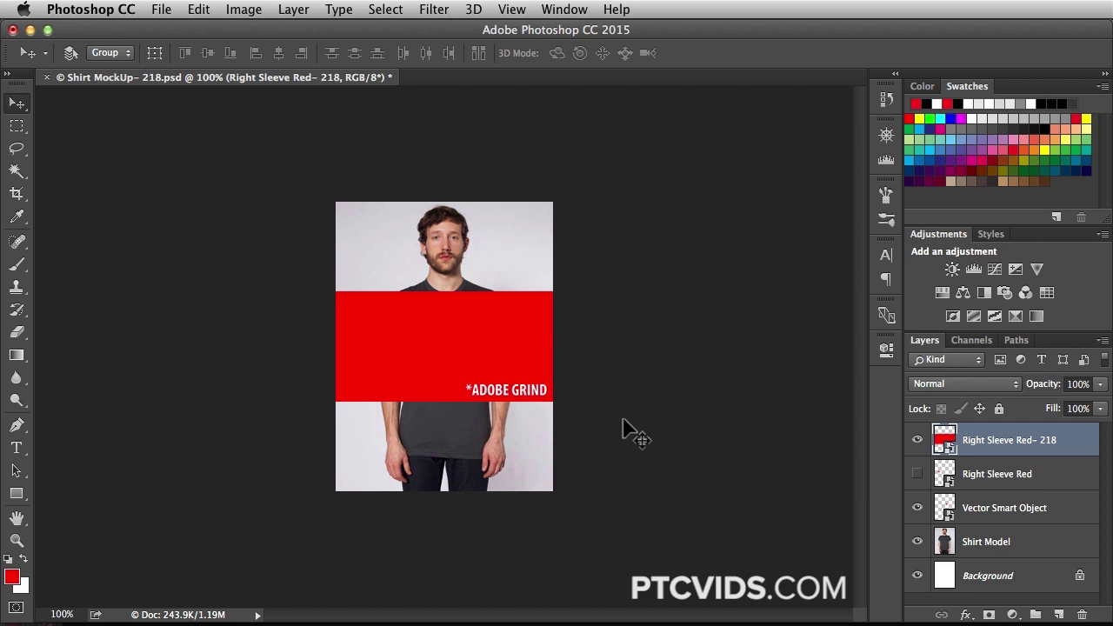
- Shrink the Right Sleeve Red- 218 smart object about its center to about 0.93% wide and 0.91% high
key("super")
key("super+plus")
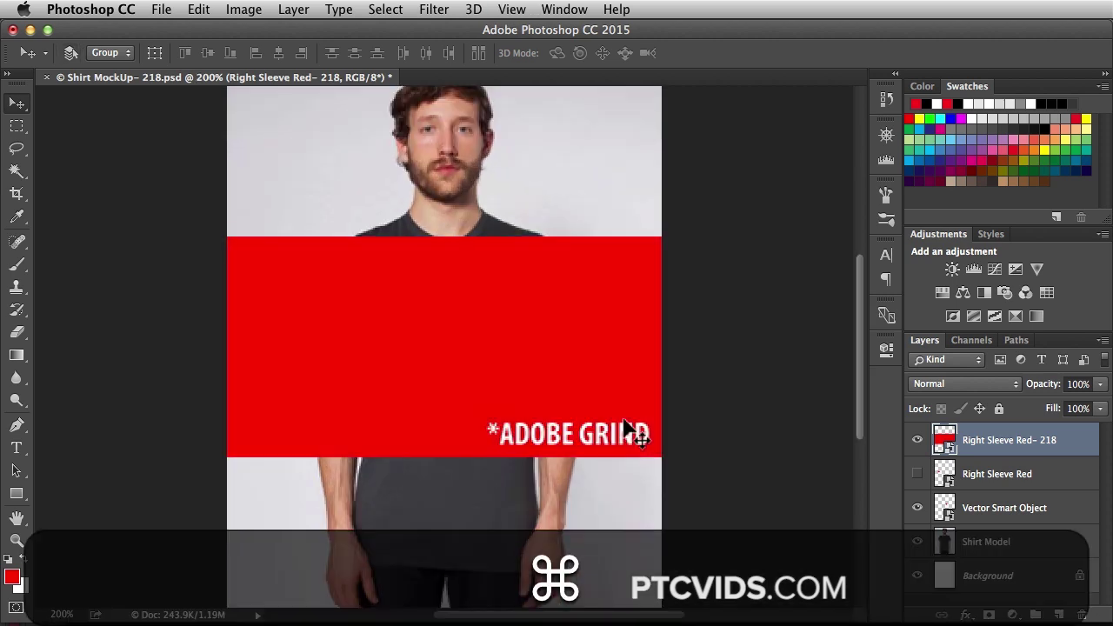
key("super+minus")
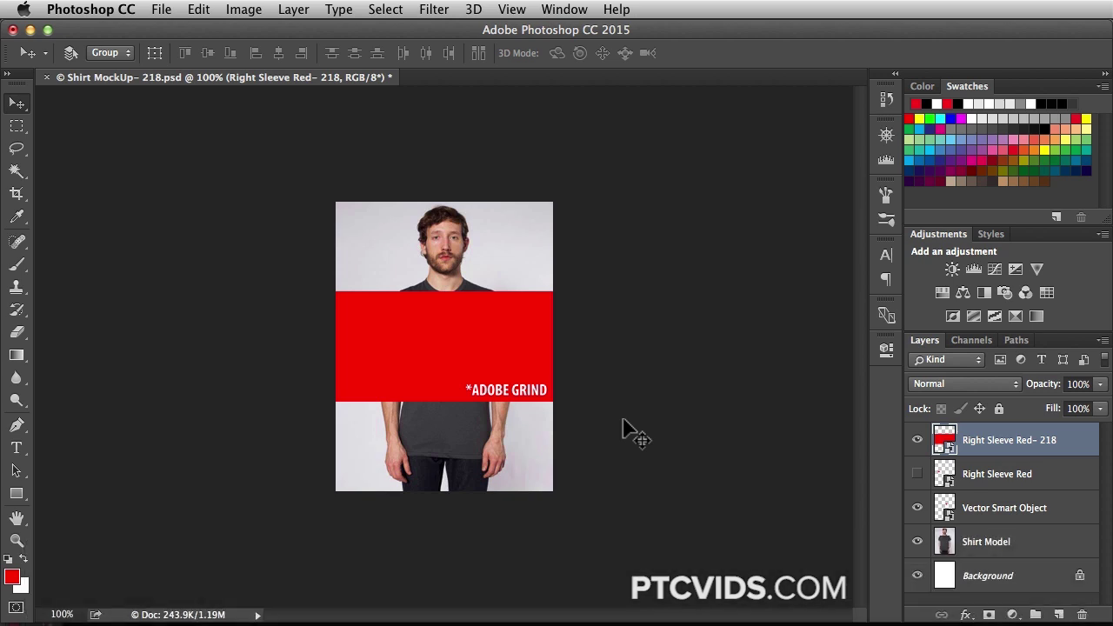
key("super+t")
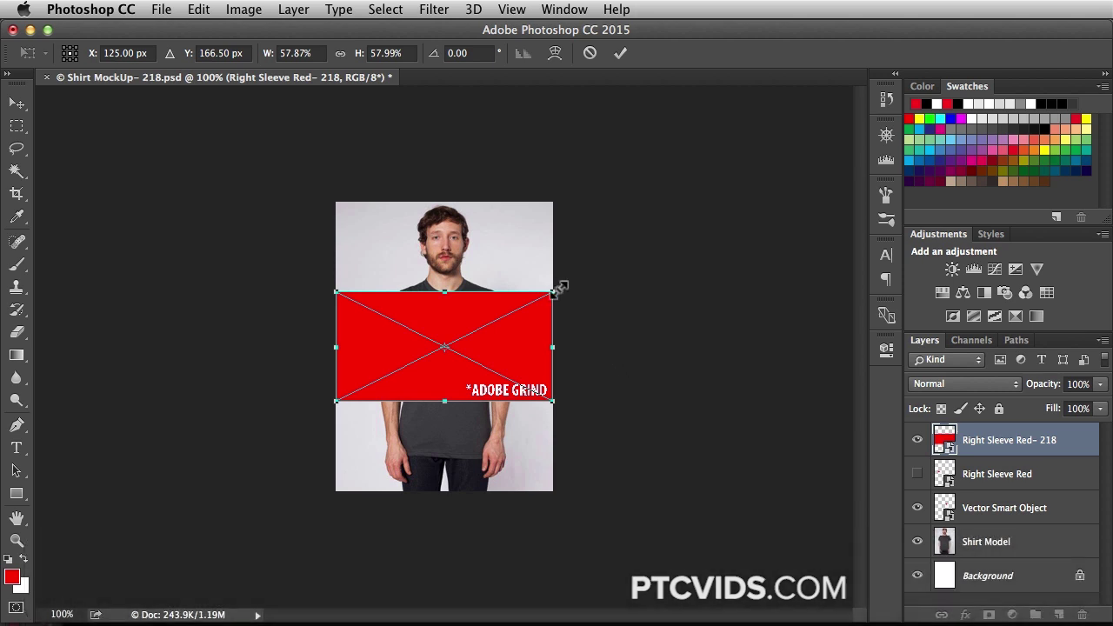
mouse_move(553, 289)
left_mouse_down()
mouse_move(439, 359)
mouse_move(537, 303)
left_mouse_up()
key("space")
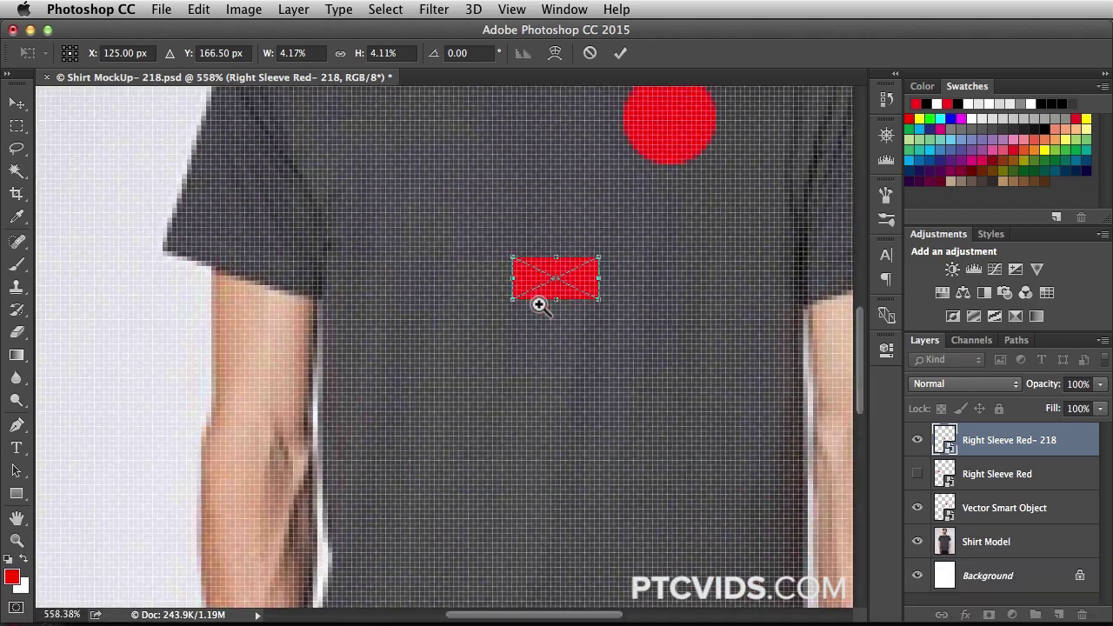
left_click_drag(601, 268, 504, 317)
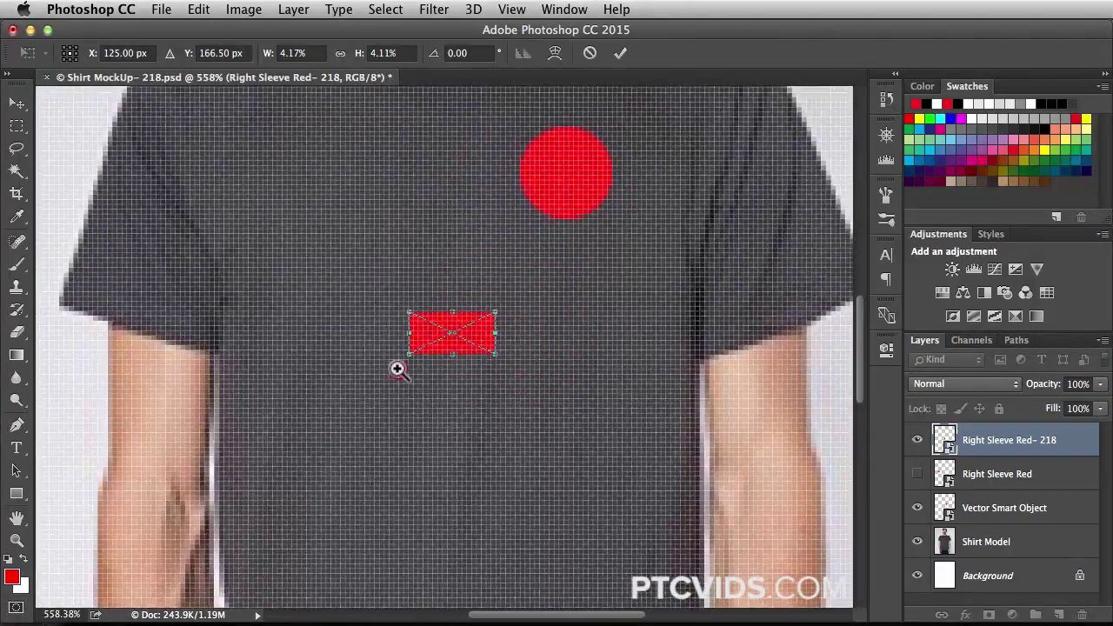
left_click_drag(397, 370, 472, 322)
left_click_drag(589, 290, 427, 367)
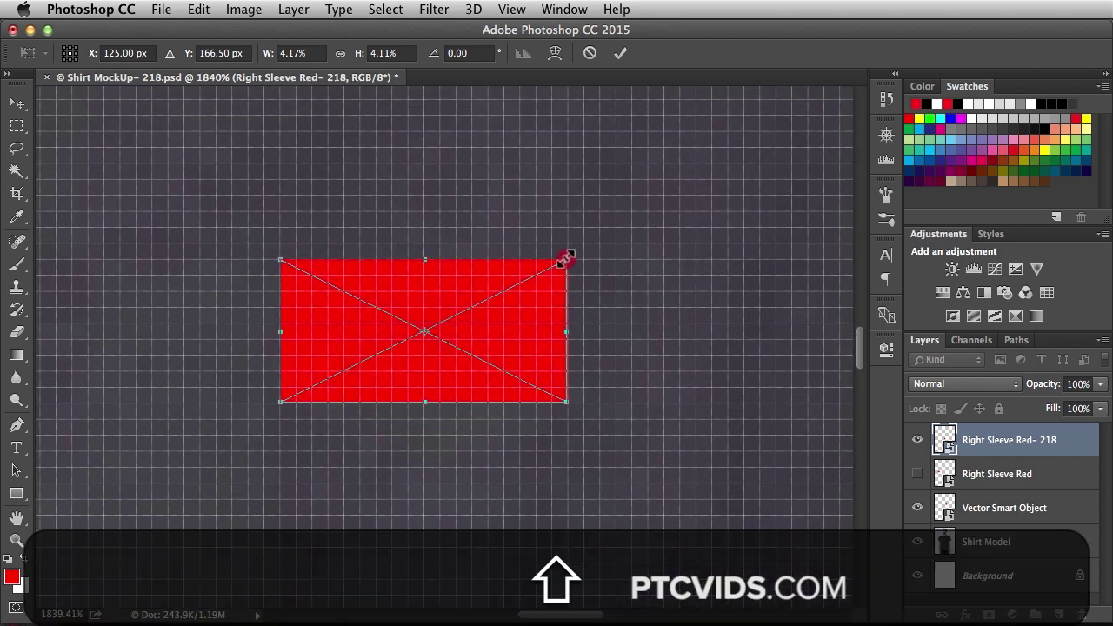
left_click_drag(567, 256, 462, 320)
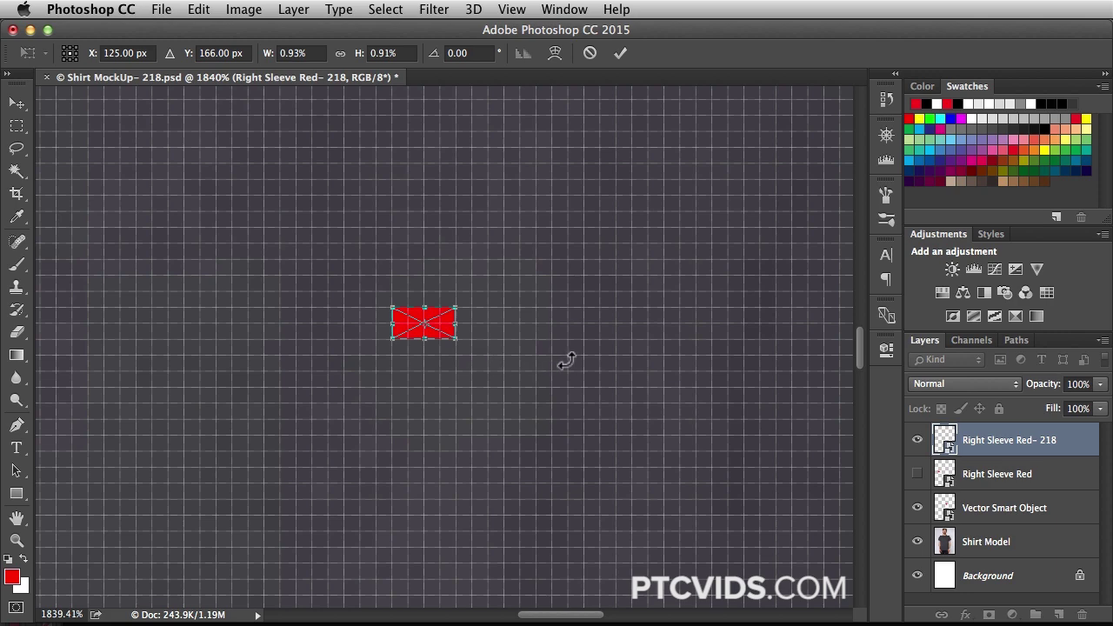
key("Return")
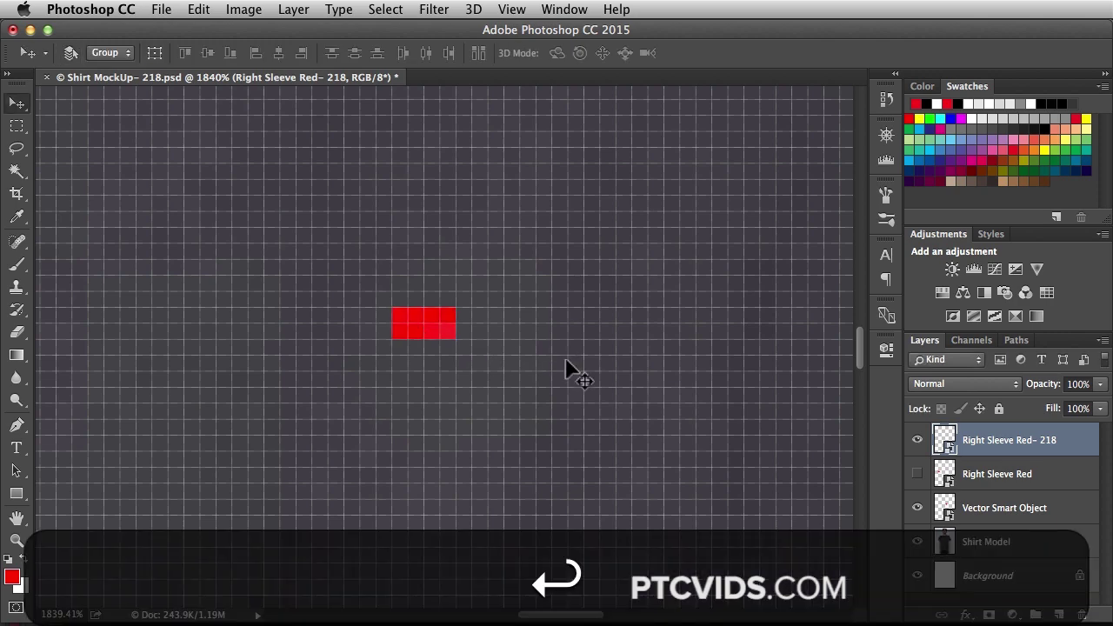
- Enlarge the Right Sleeve Red- 218 smart object about its center to about 54% wide and 53% high
key("super")
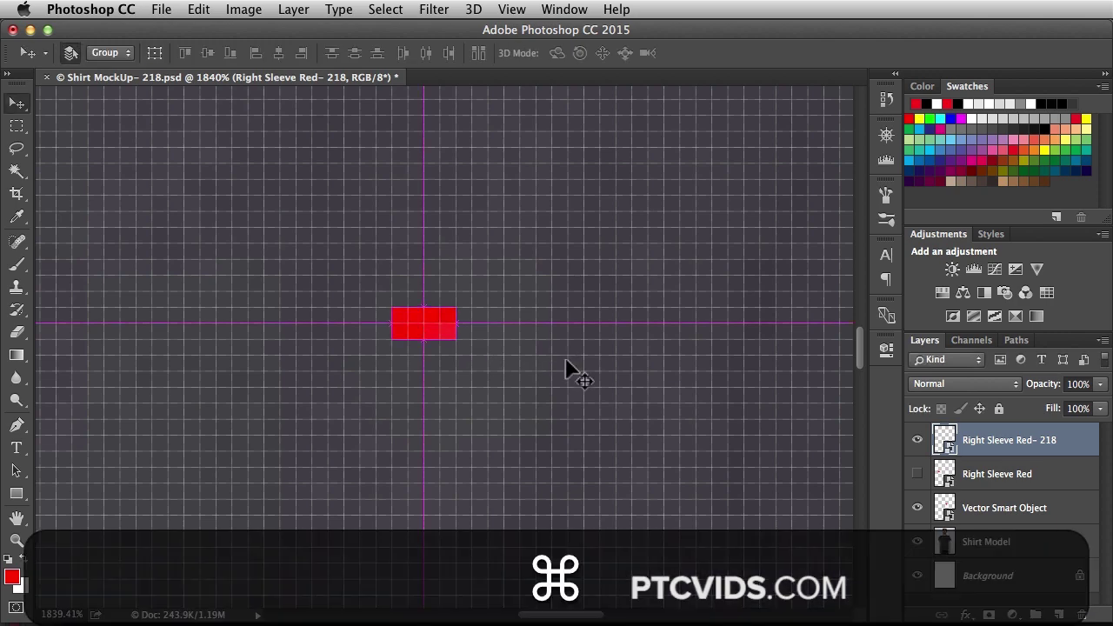
key("super+1")
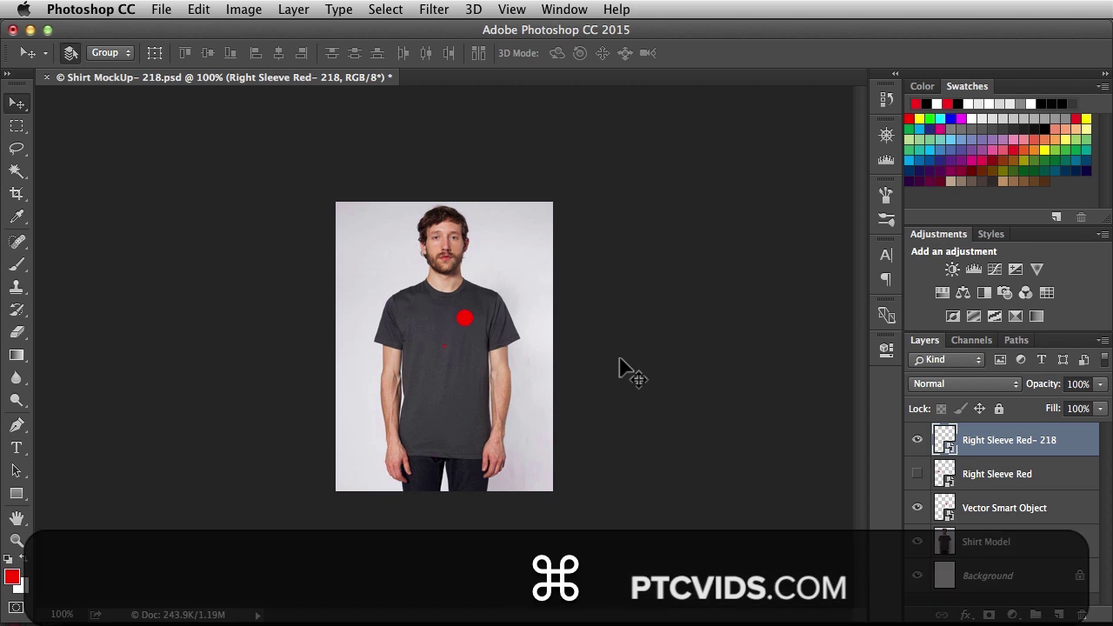
key("super+t")
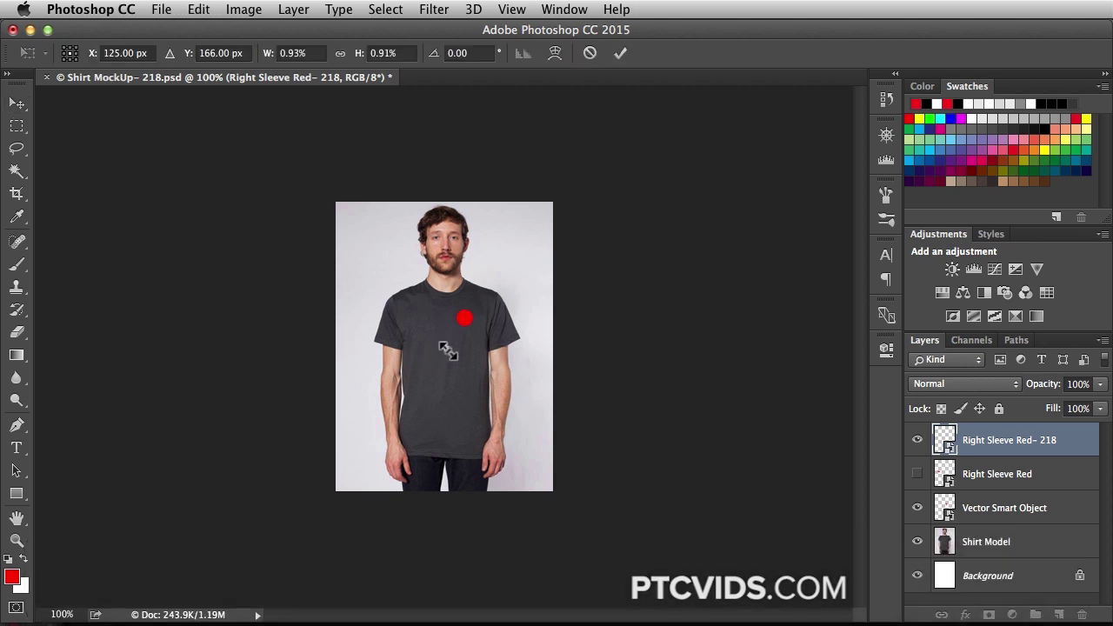
left_click_drag(448, 350, 529, 442)
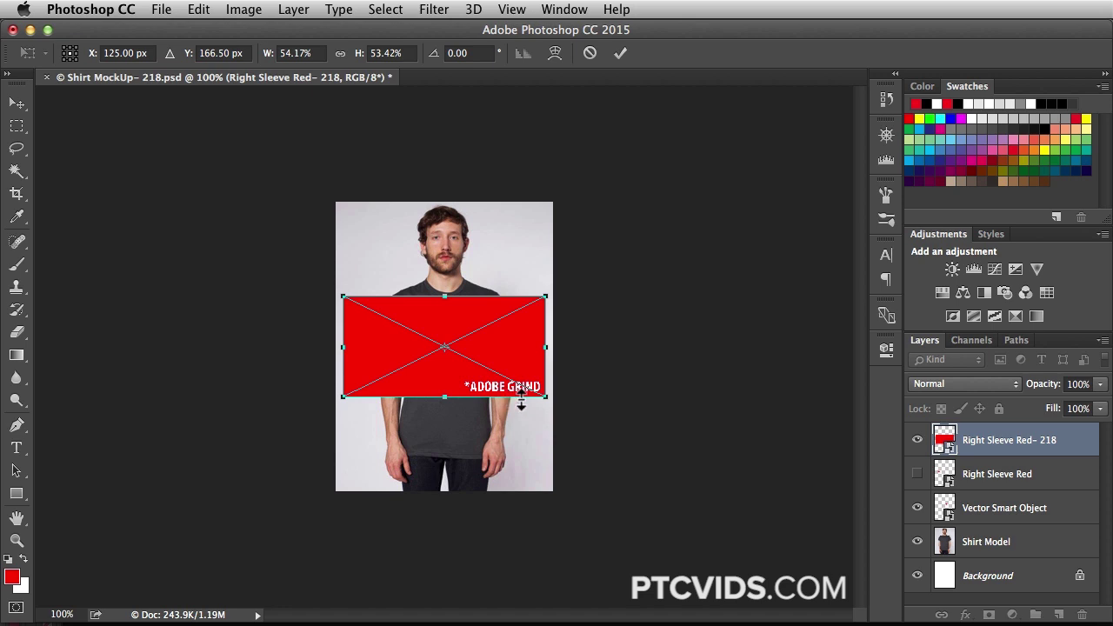
key("Return")
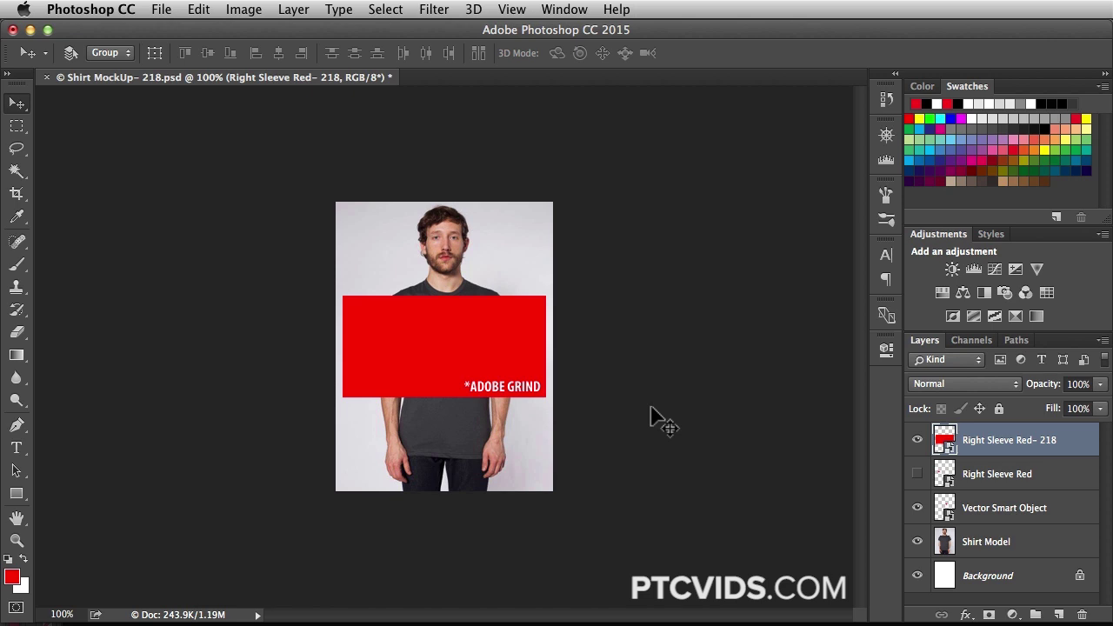
- Open the Right Sleeve Red- 218 smart object's contents and inspect its text and background layers and the image size
double_click(946, 445)
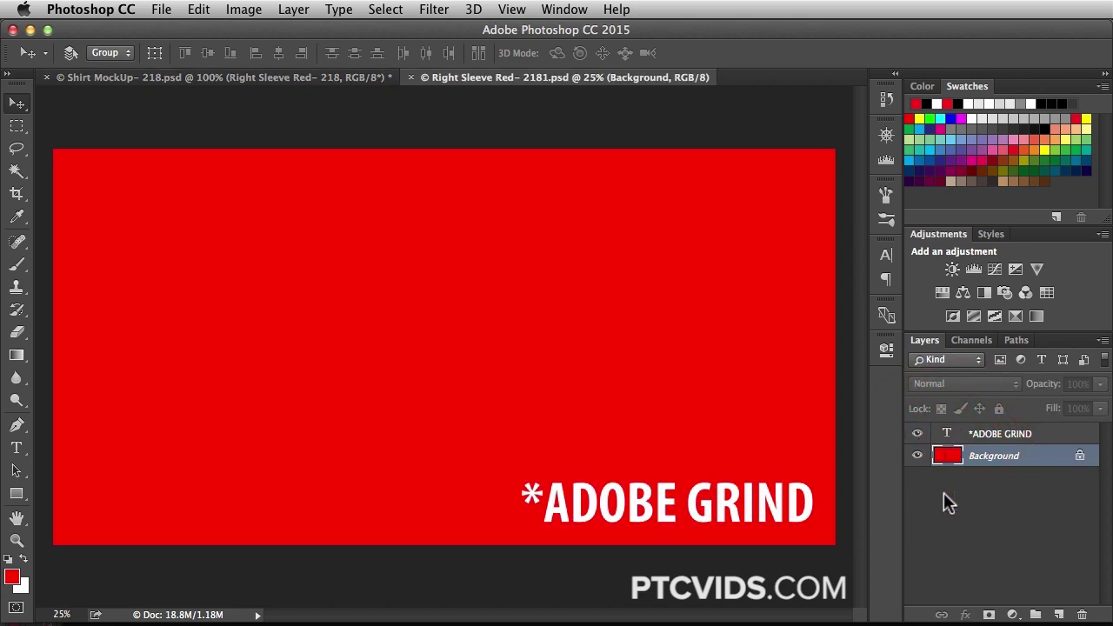
left_click(1037, 435)
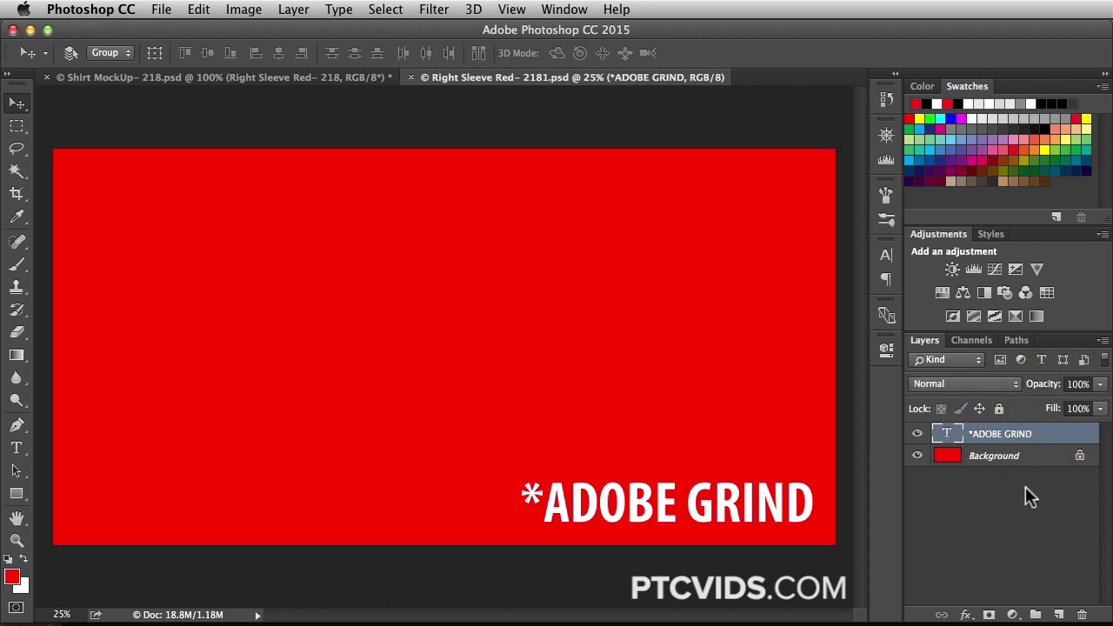
left_click(1040, 454)
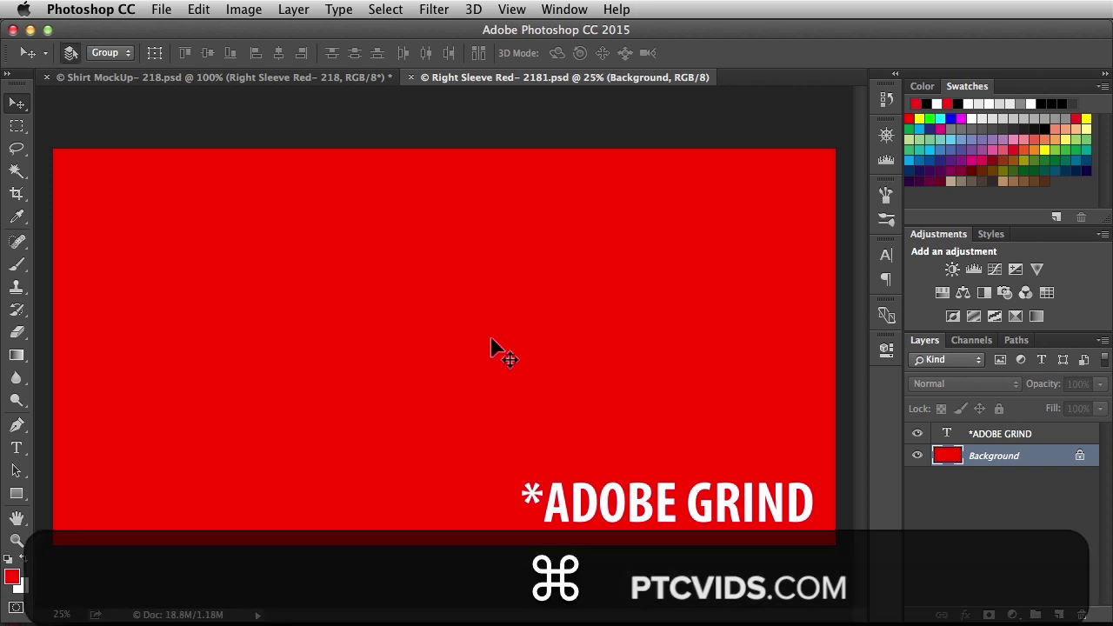
key("alt+super+i")
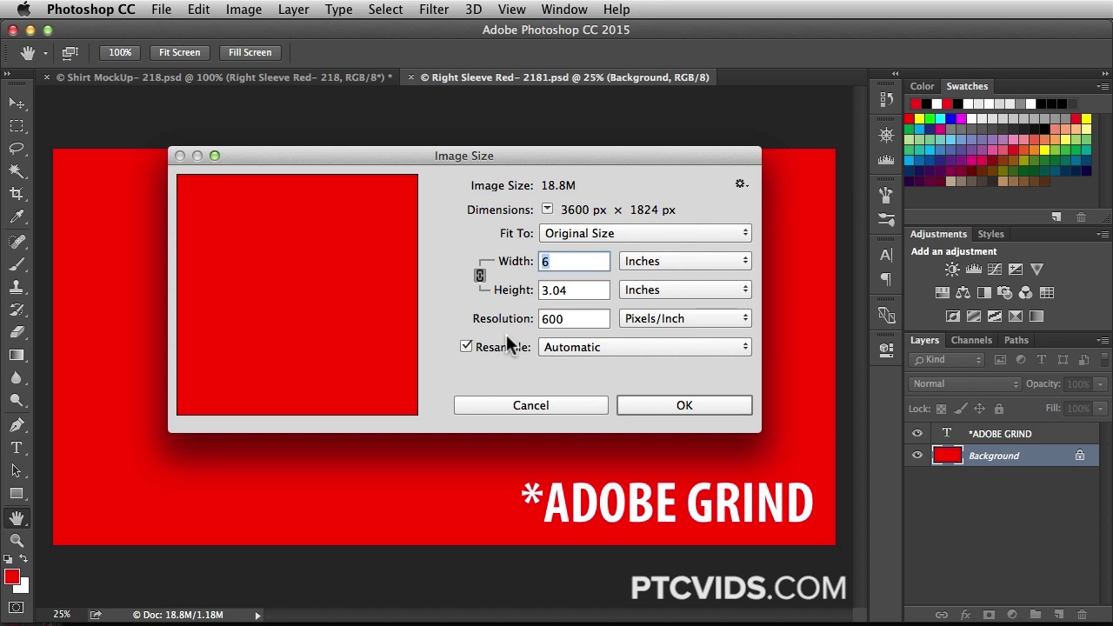
left_click(627, 407)
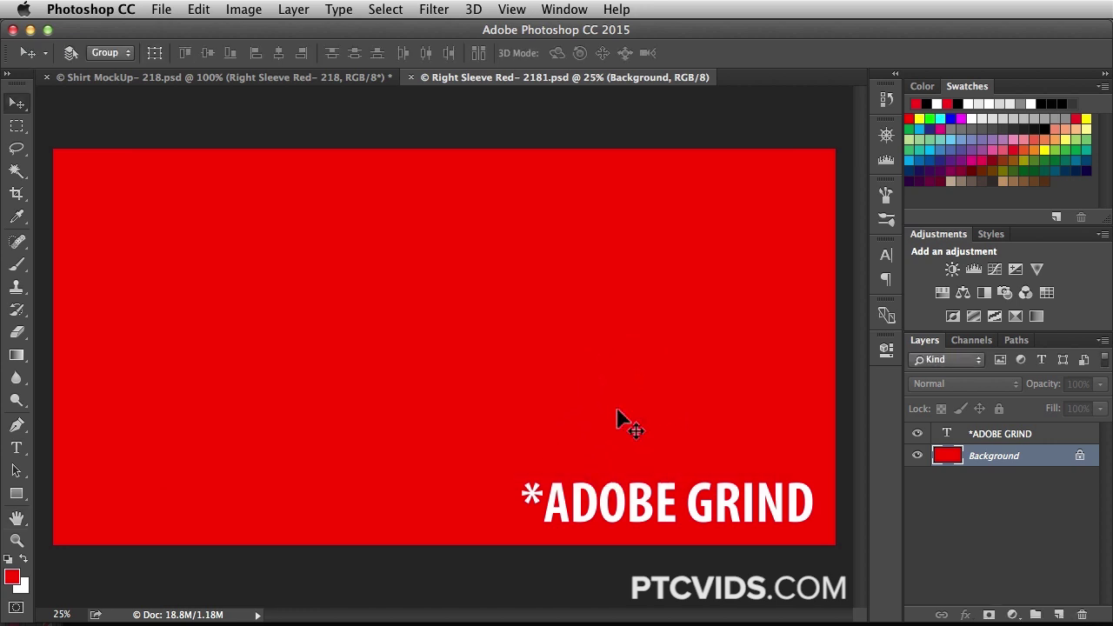
- Close the smart object's contents and check the image size of the Shirt MockUp document
key("super+w")
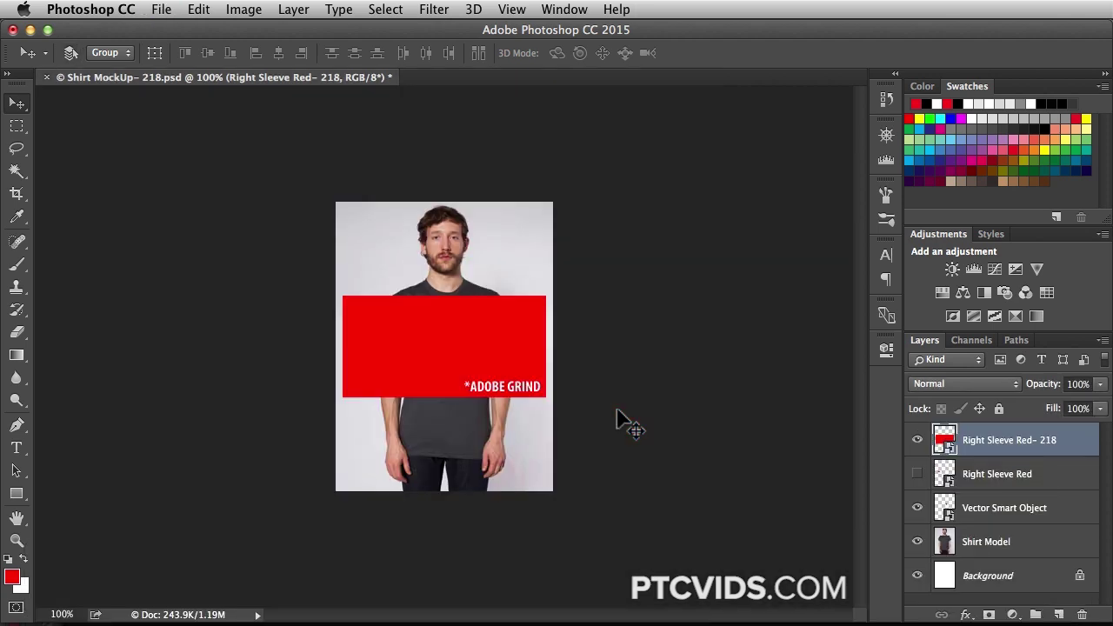
key("alt+super+i")
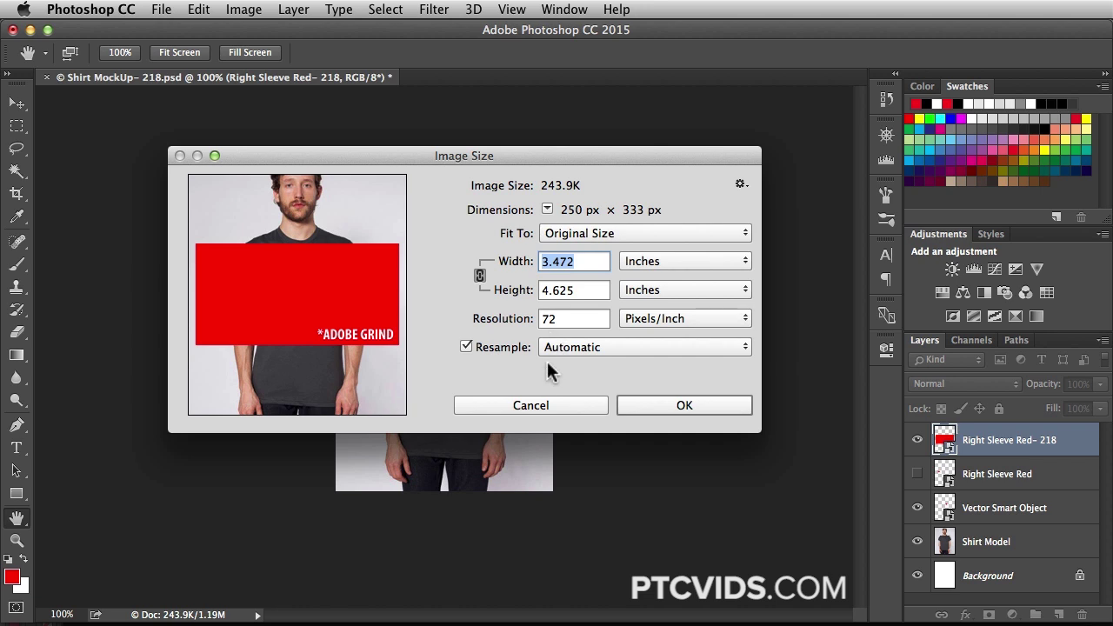
left_click(644, 402)
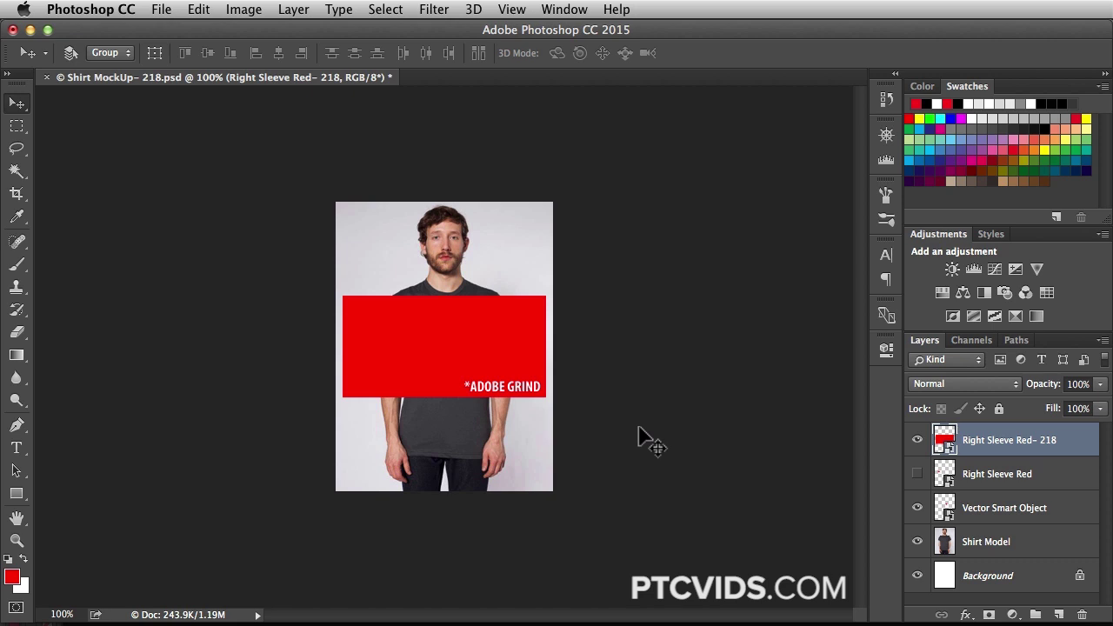
- Enlarge the Right Sleeve Red- 218 smart object to about 94% wide and 93% high, and hide its layer
key("super+t")
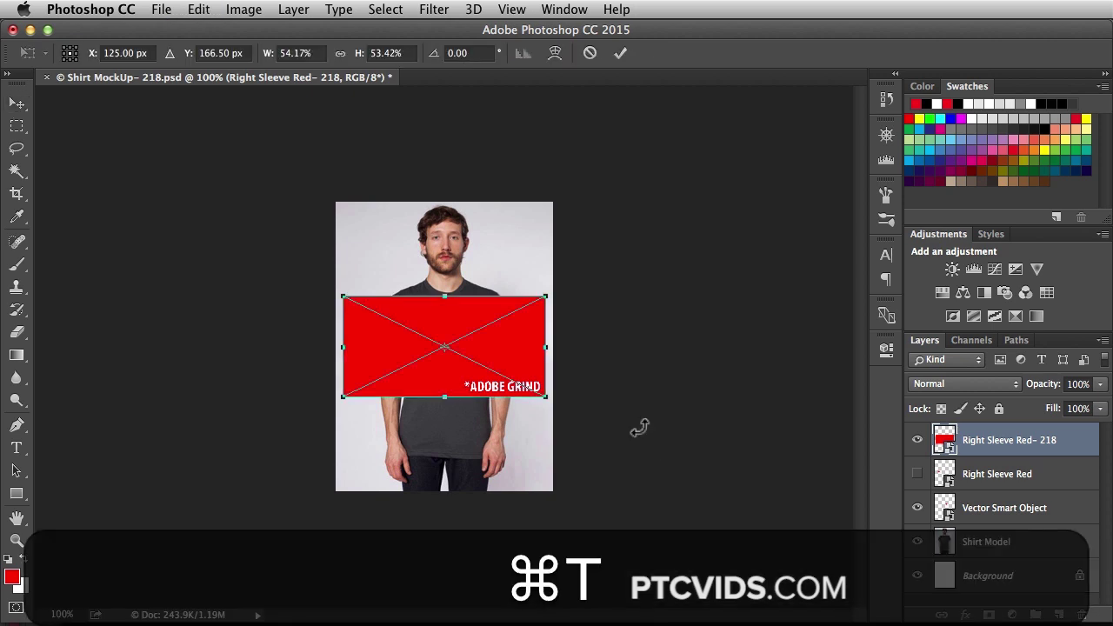
left_click_drag(343, 297, 200, 209)
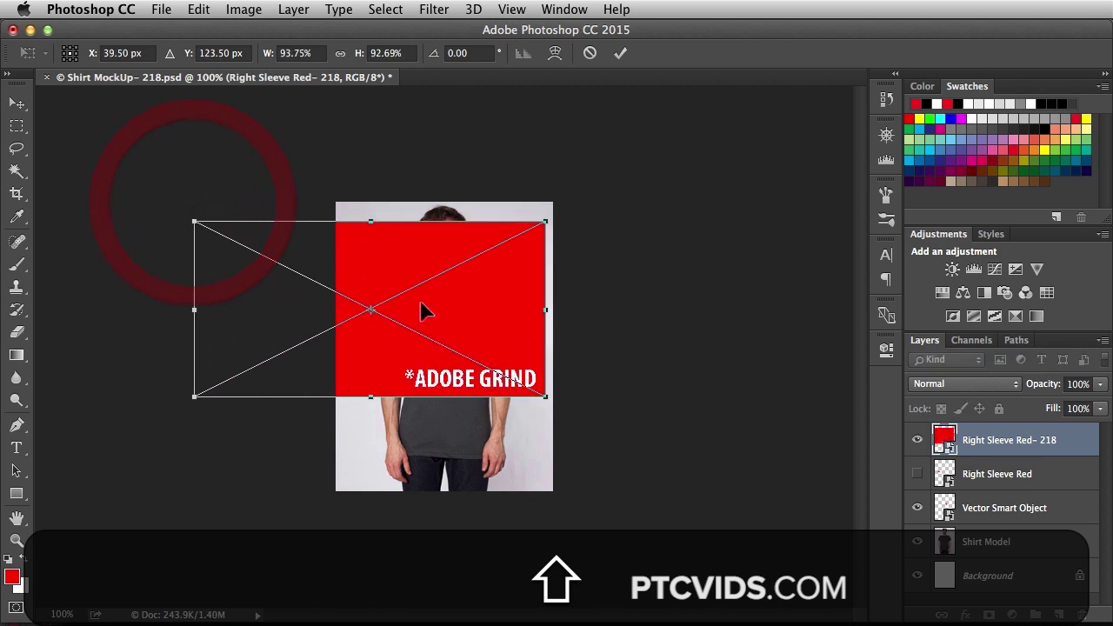
key("Return")
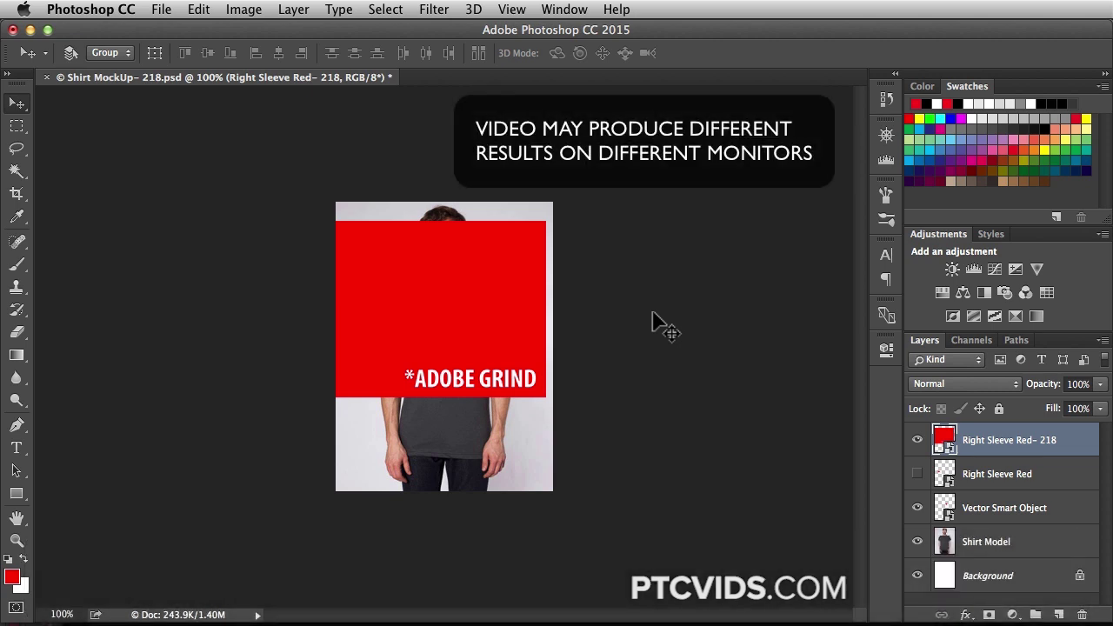
left_click(917, 440)
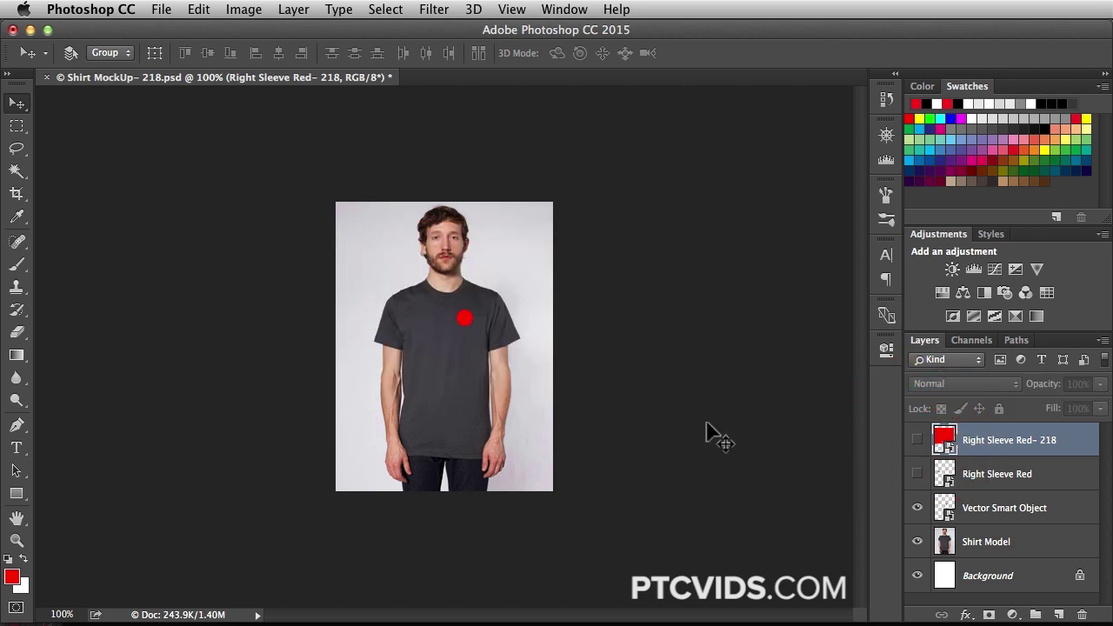
- Enlarge the Vector Smart Object proportionally to about 413% and move it to cover the model below the face
left_click(1074, 519)
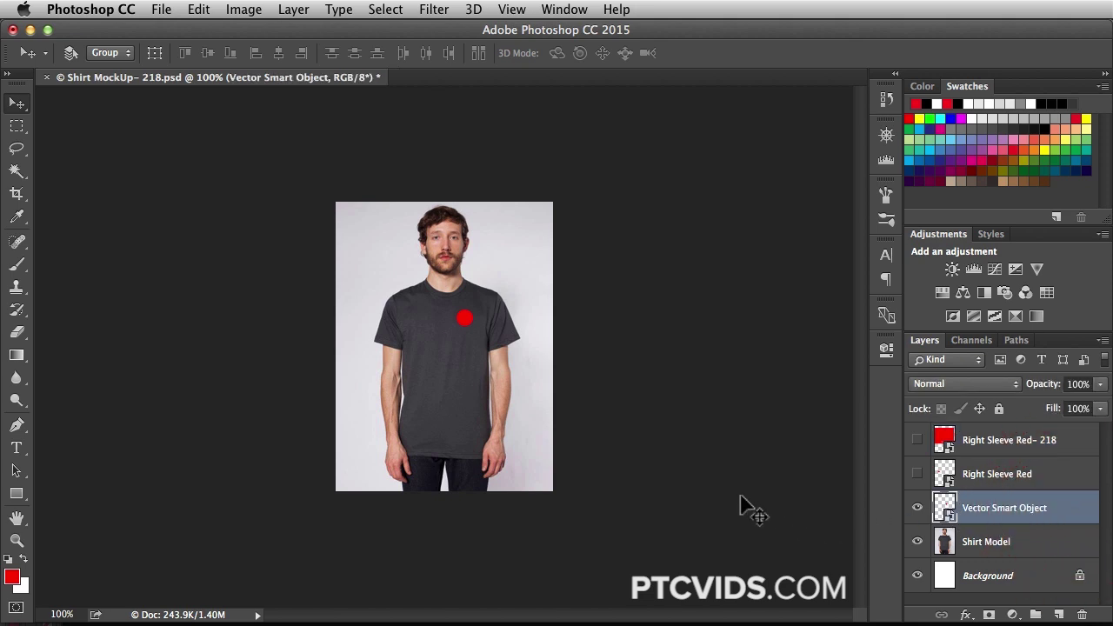
key("super+t")
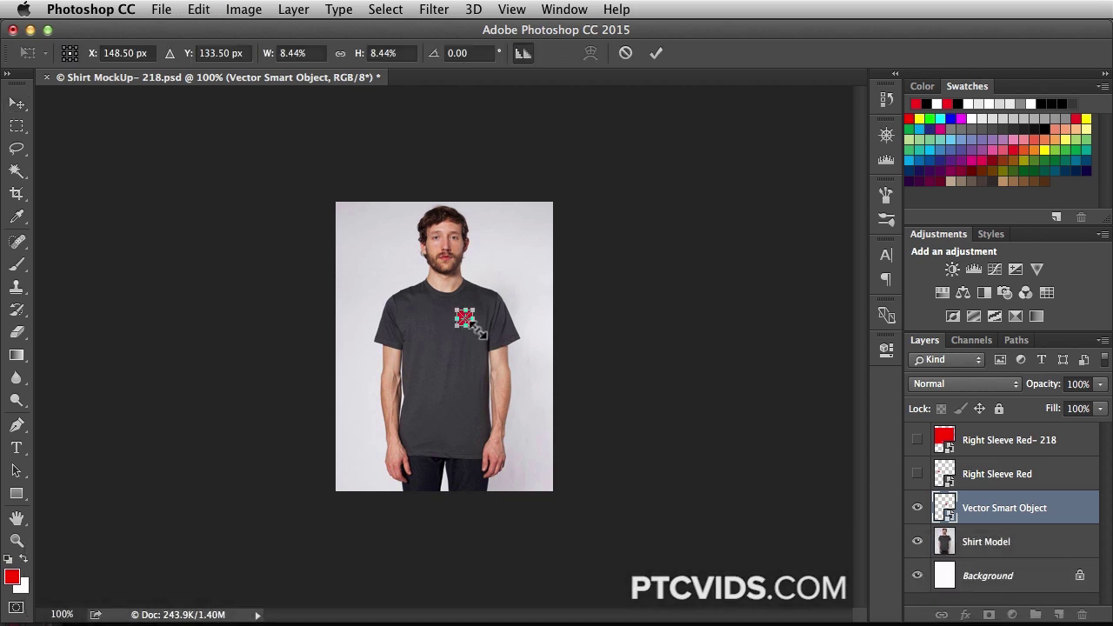
left_click_drag(474, 328, 716, 486)
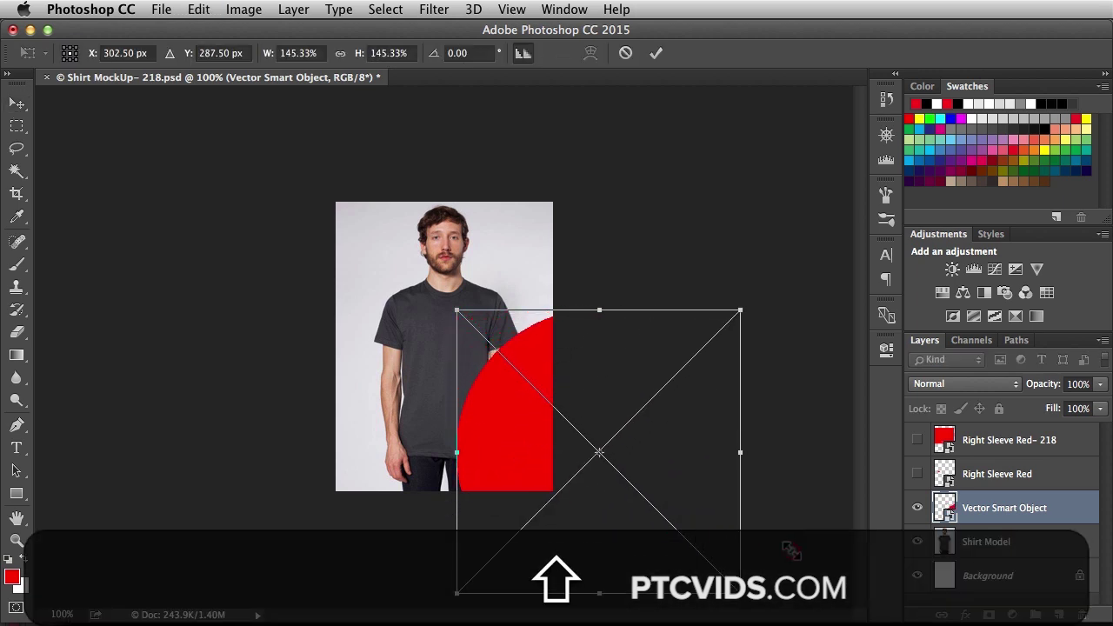
left_click_drag(477, 303, 135, 201)
left_click_drag(259, 117, 256, 179)
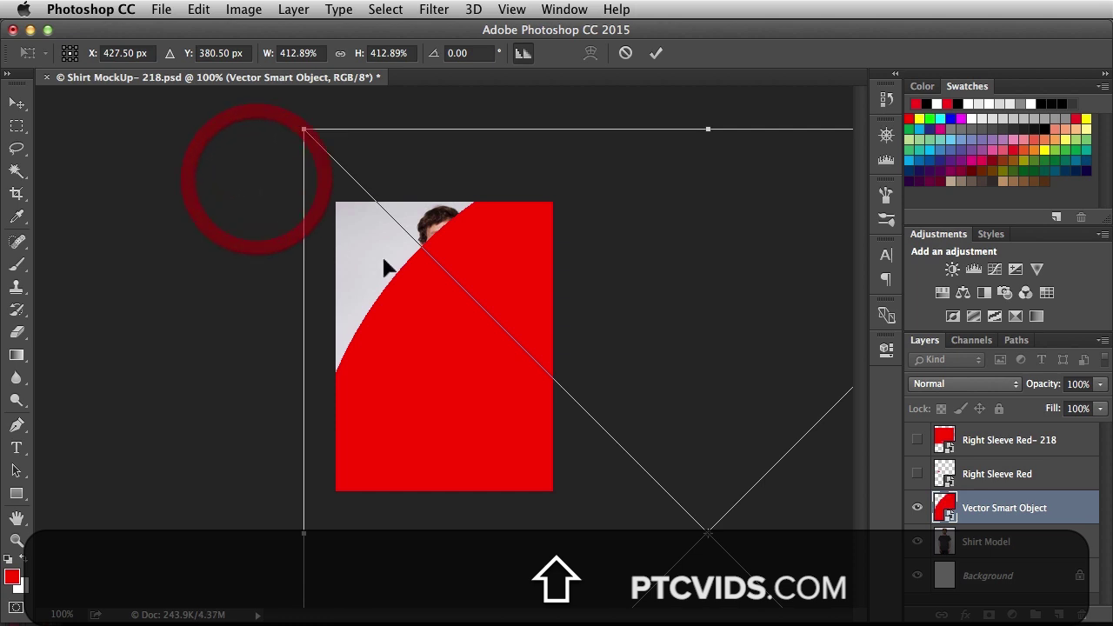
left_click_drag(751, 259, 547, 380)
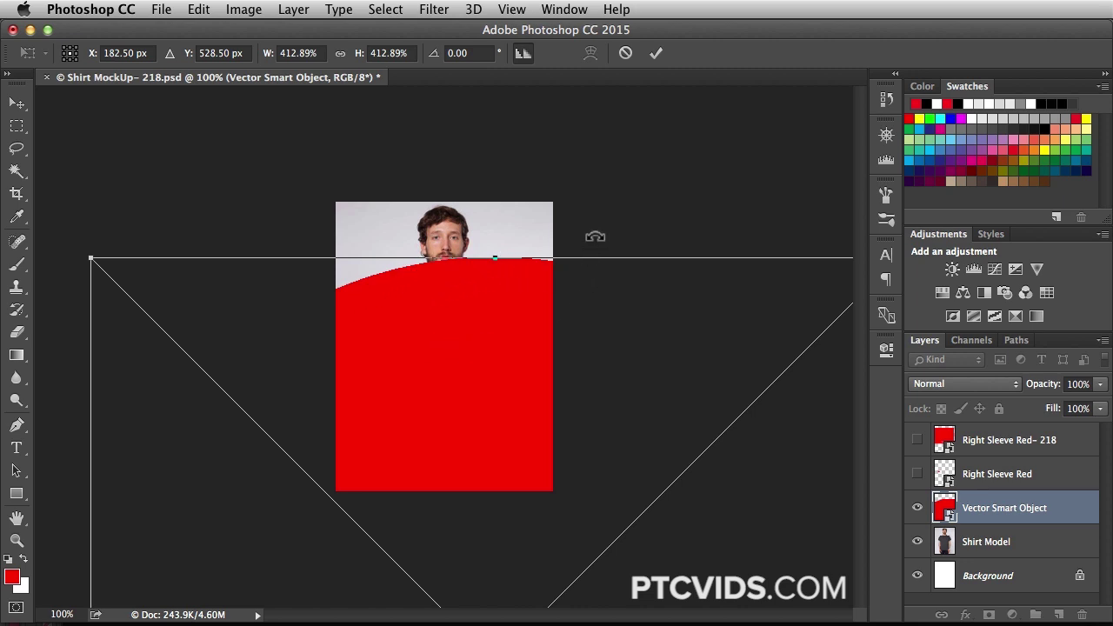
key("Return")
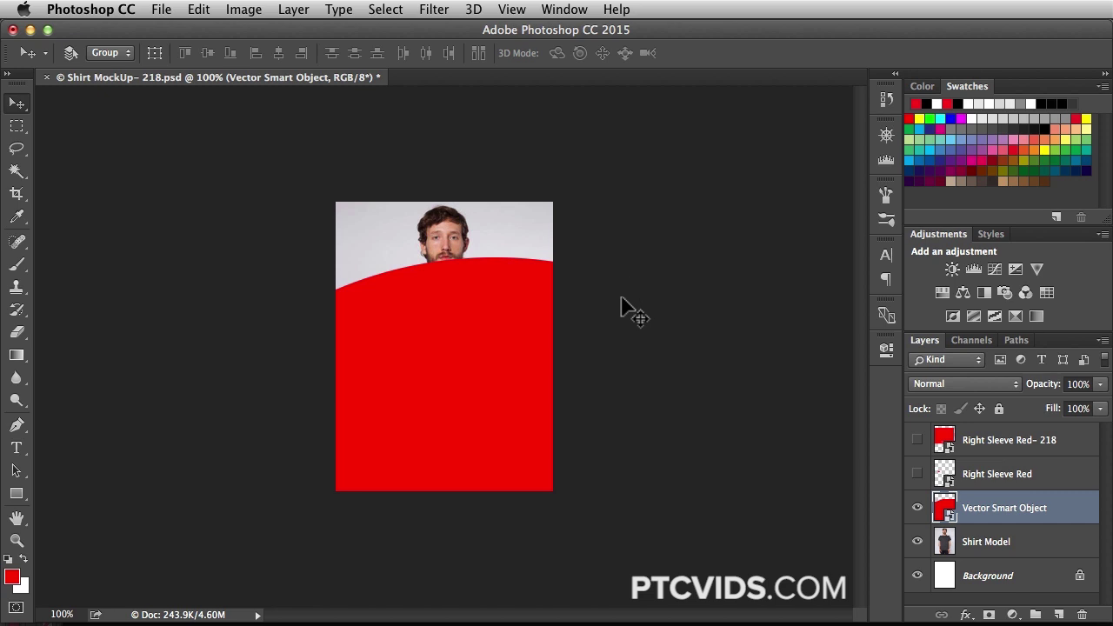
- Open the Vector Smart Object's contents in Illustrator, inspect the red circle path, close the file and return to Photoshop
double_click(946, 511)
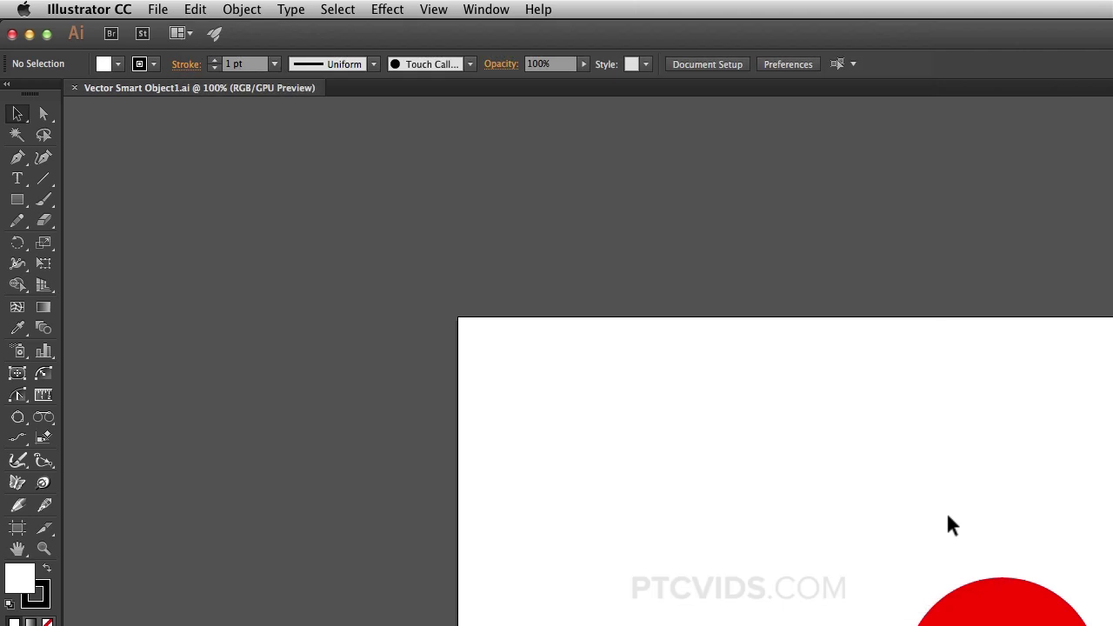
scroll(889, 500, "right", 10)
scroll(888, 500, "down", 8)
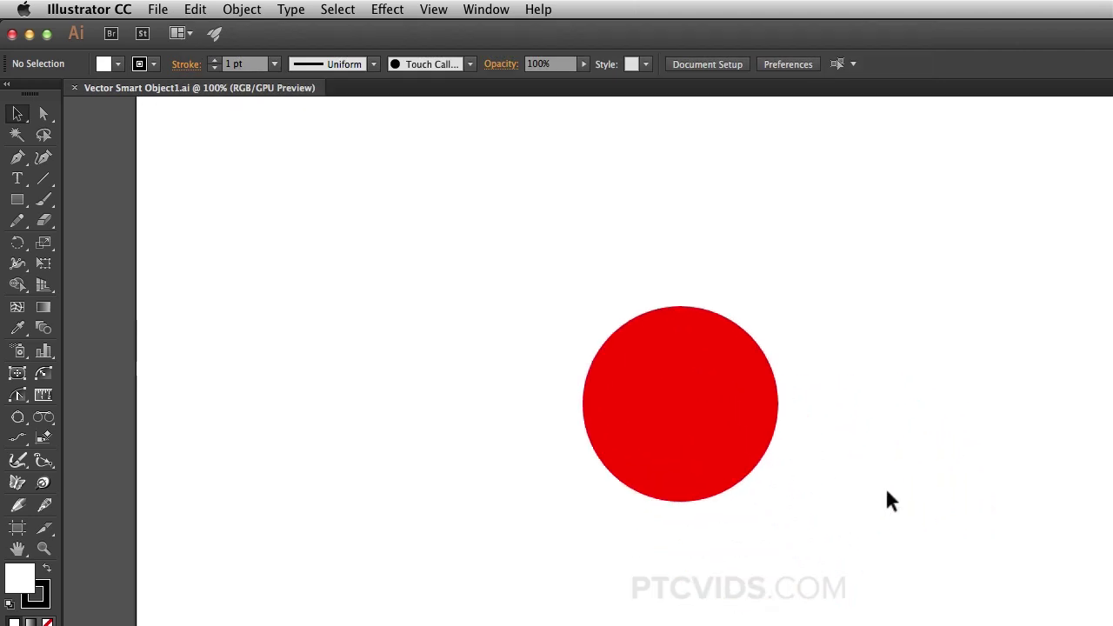
left_click_drag(788, 506, 641, 424)
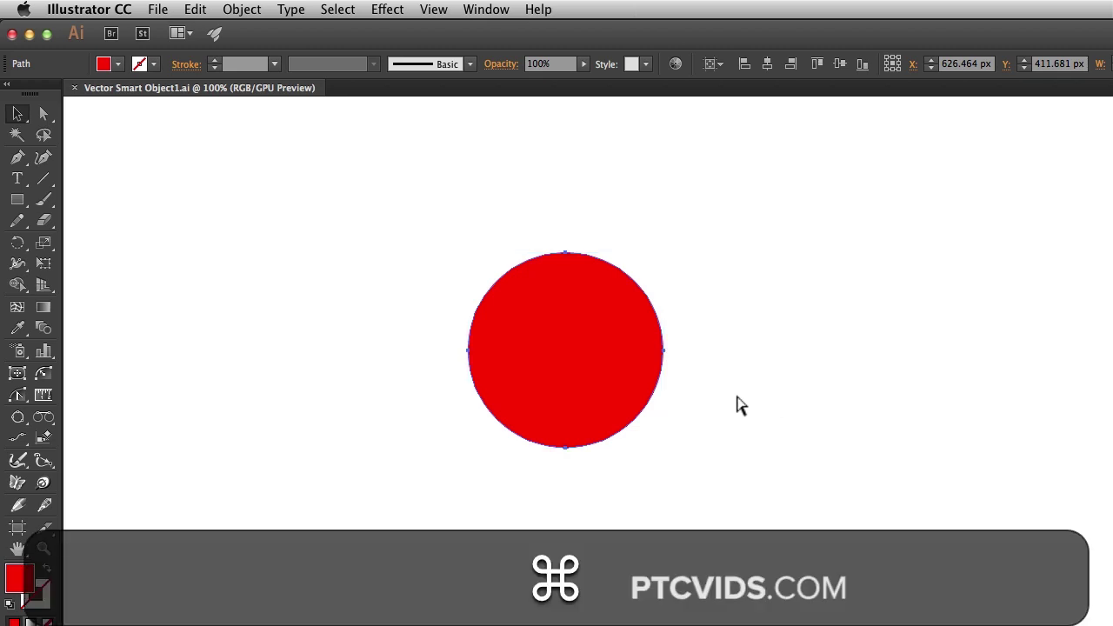
key("super+w")
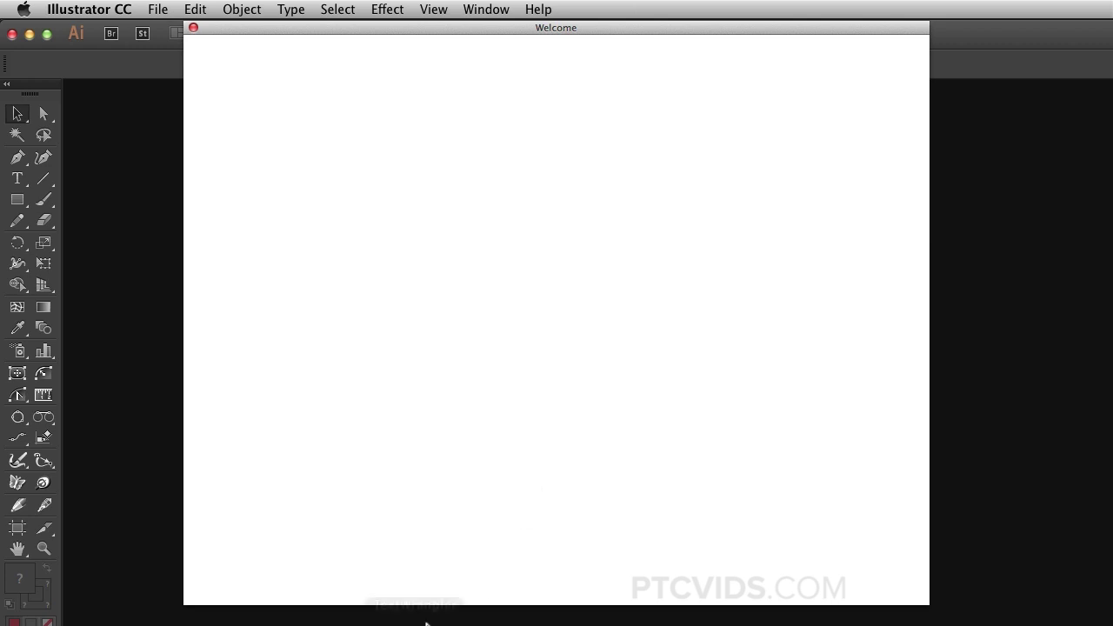
mouse_move(286, 613)
left_click(196, 596)
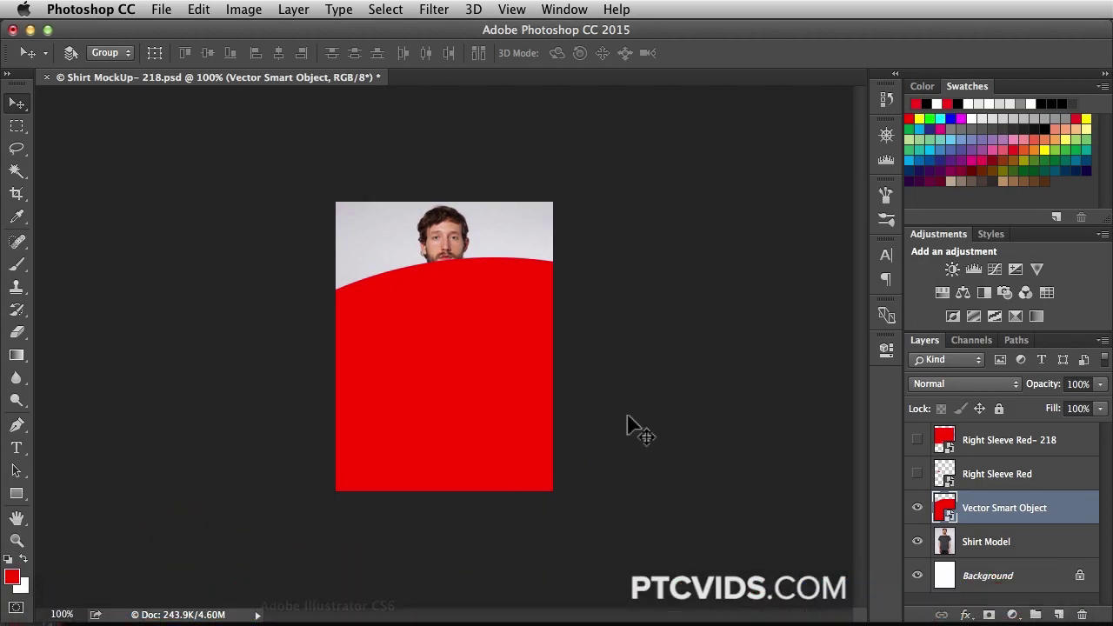
- Shrink the Vector Smart Object proportionally to about 5.8% and place the circle on the middle of the shirt
key("super+t")
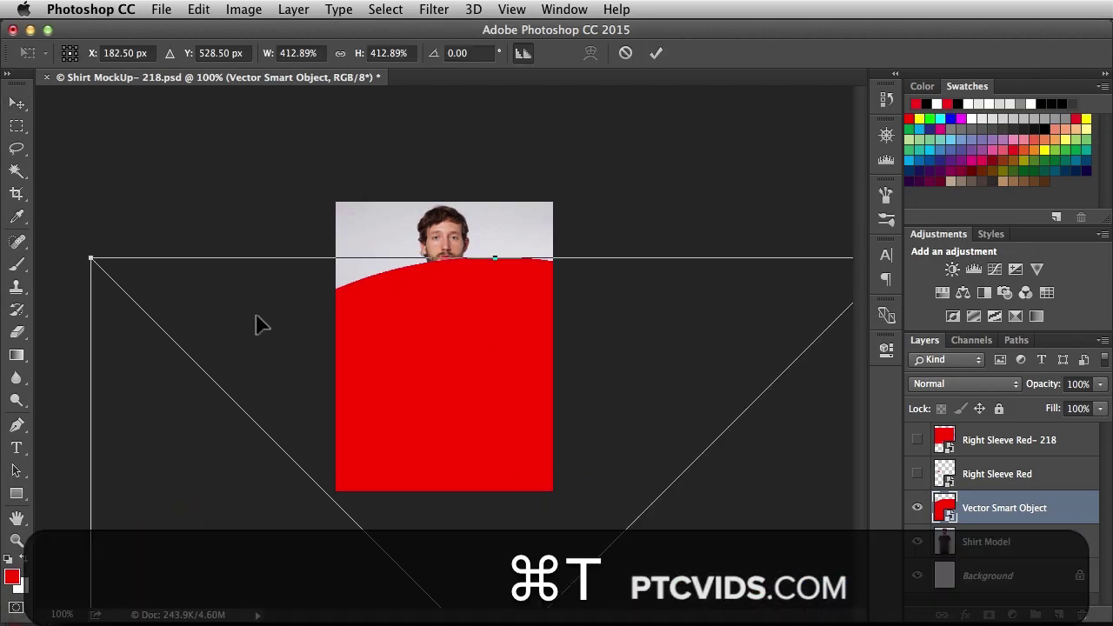
key("shift")
left_click_drag(92, 258, 472, 310)
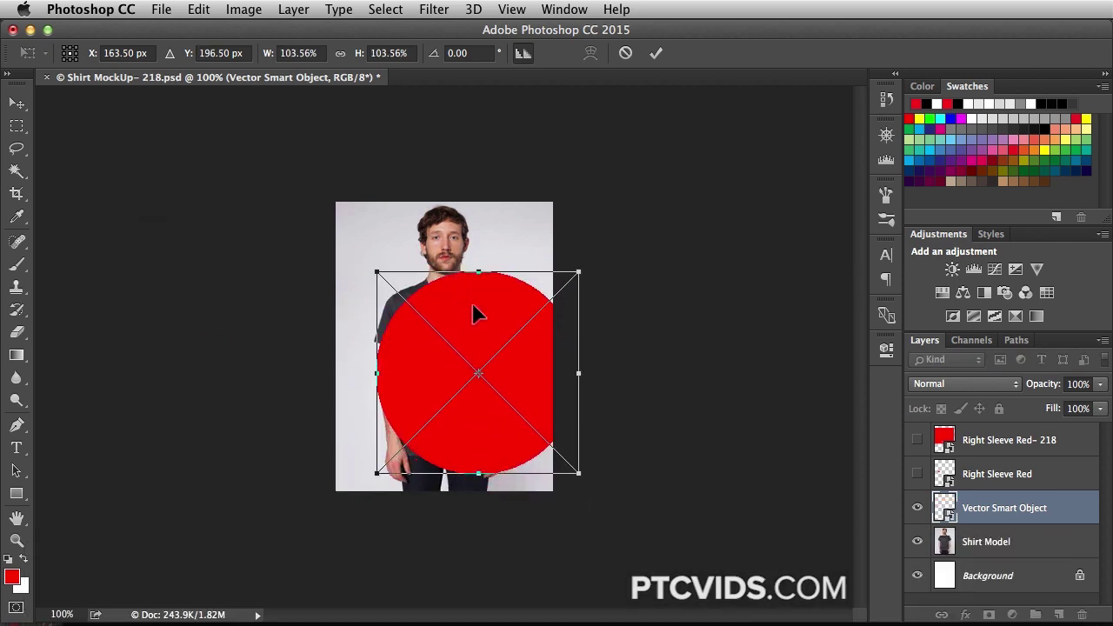
left_click_drag(573, 268, 427, 357)
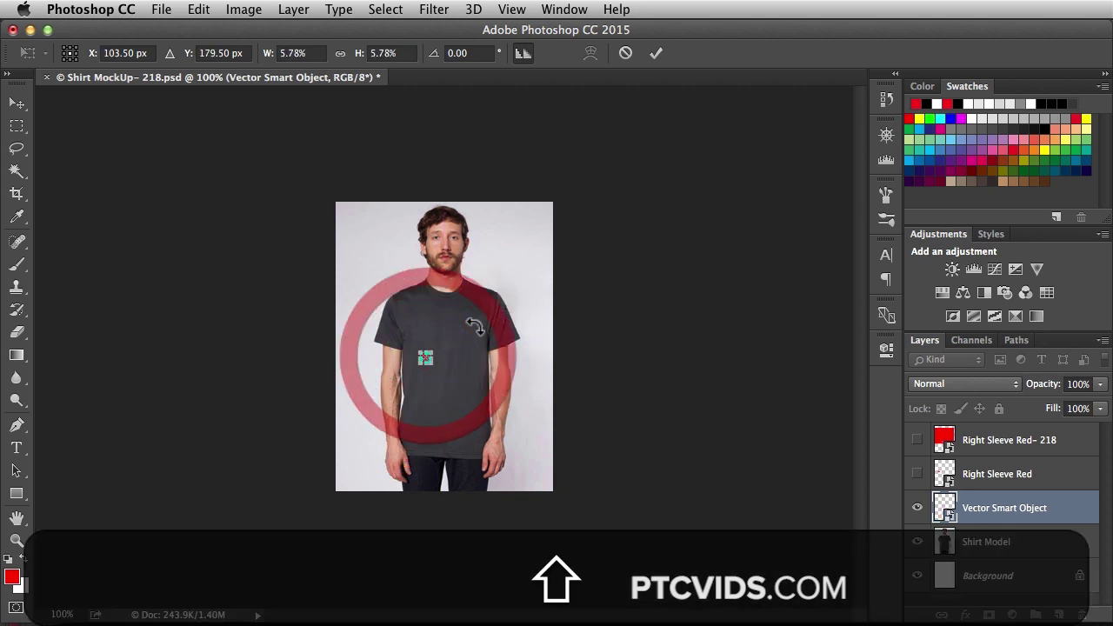
key("Return")
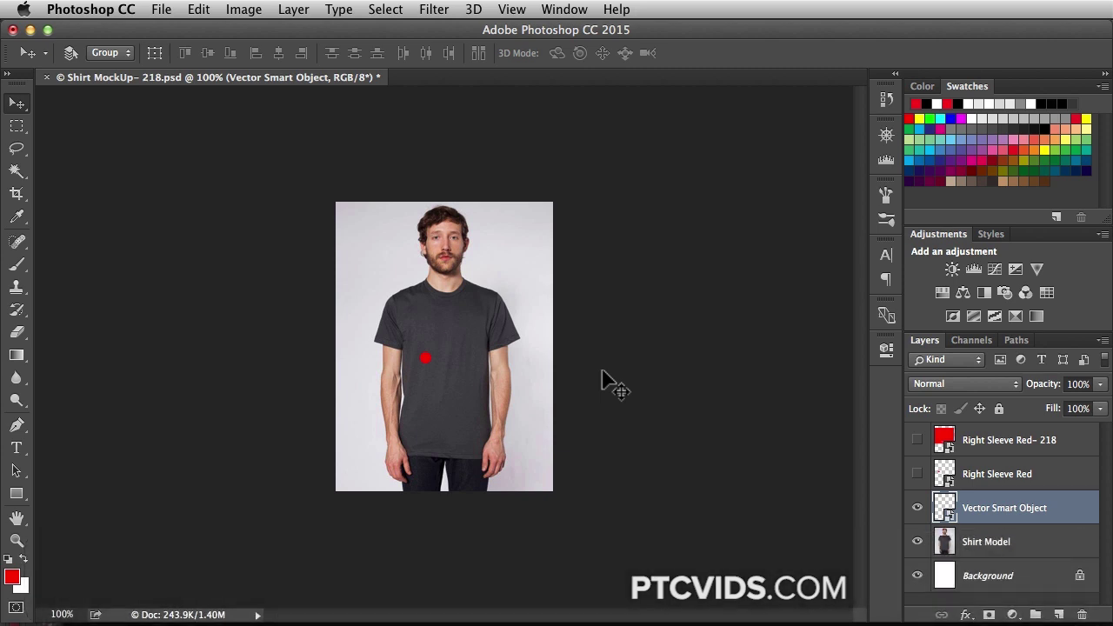
- Enlarge the Vector Smart Object proportionally past 107% and position the circle partly beyond the photo's lower-right corner
key("super+t")
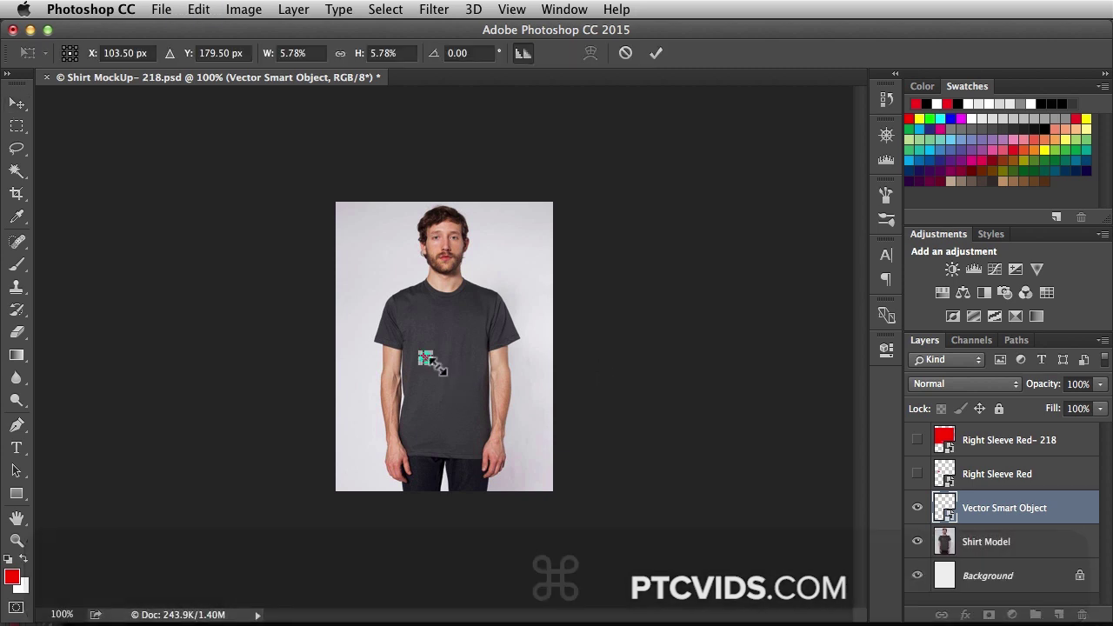
left_click_drag(432, 364, 675, 520)
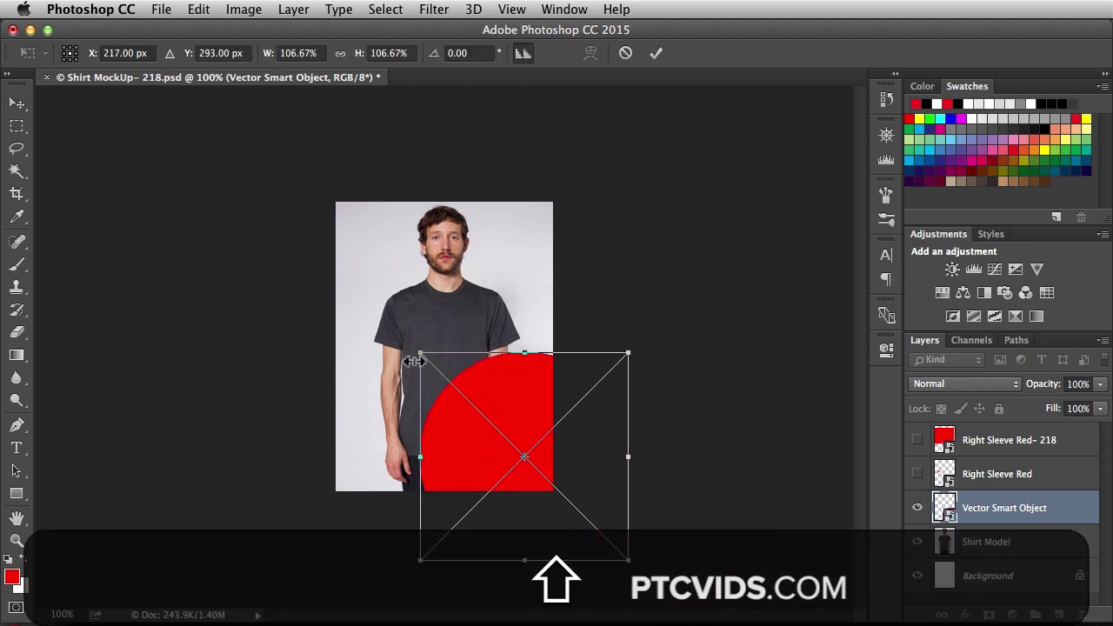
left_click_drag(421, 353, 303, 236)
left_click_drag(414, 301, 495, 355)
key("Return")
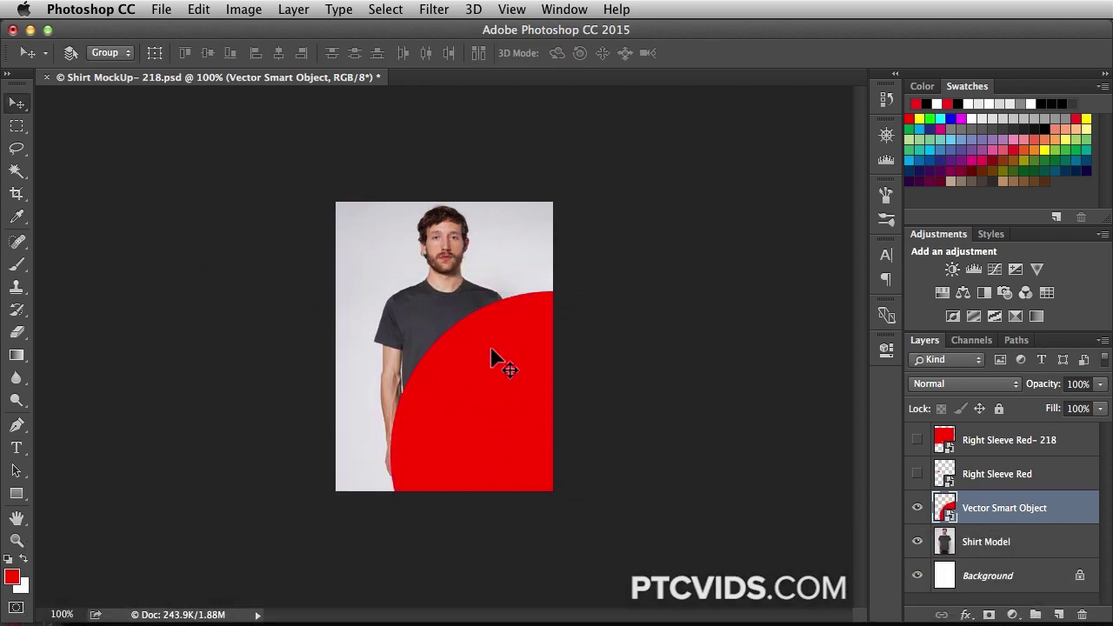